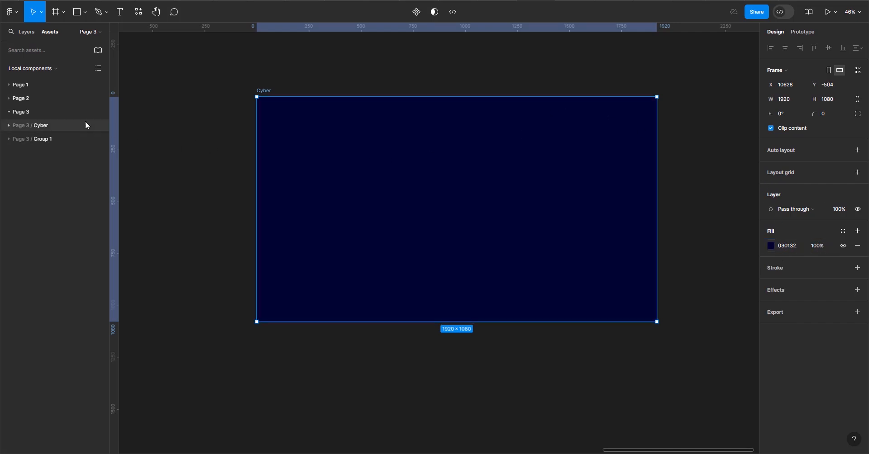
- Place the BG component from the Cyber components over the Cyber frame as its wave background
left_click(8, 125)
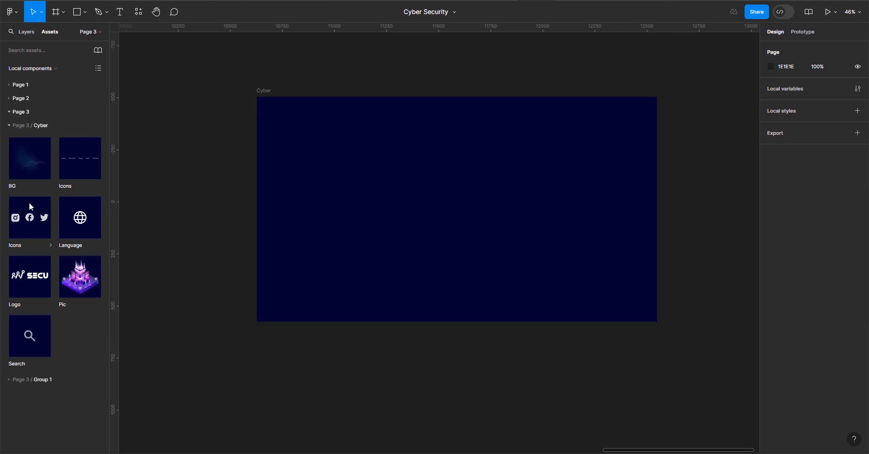
left_click_drag(30, 171, 418, 271)
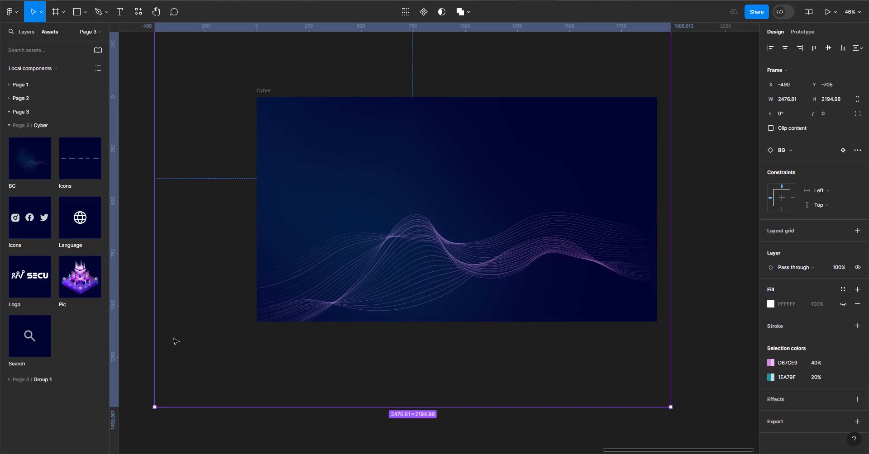
left_click(129, 296)
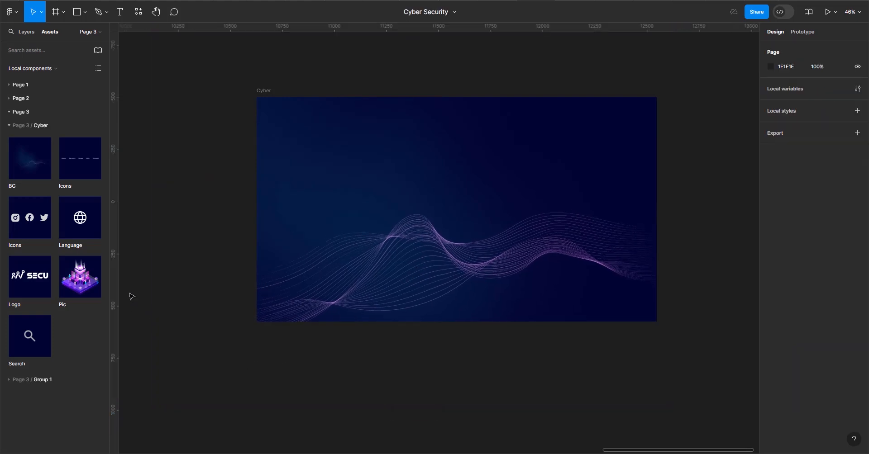
- Place the Logo component in the Cyber frame's upper-left area at about X 146, Y 96, and the Pic illustration at about X 692, Y 189
left_click_drag(50, 288, 316, 126)
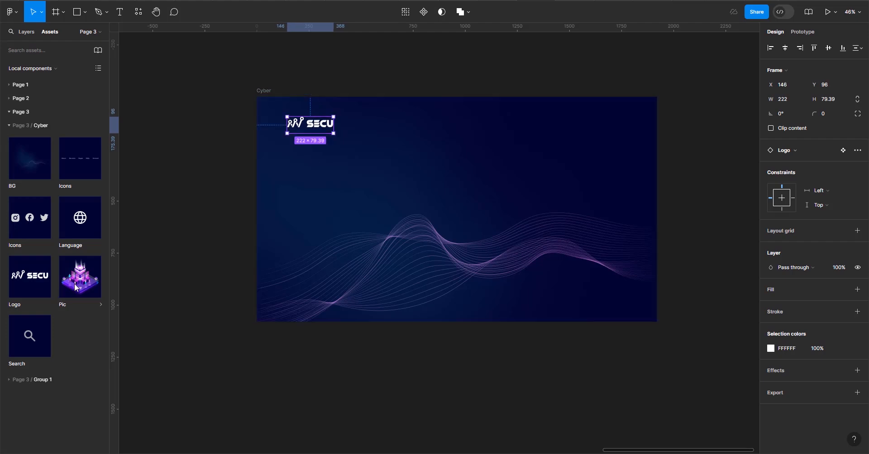
left_click_drag(76, 287, 468, 226)
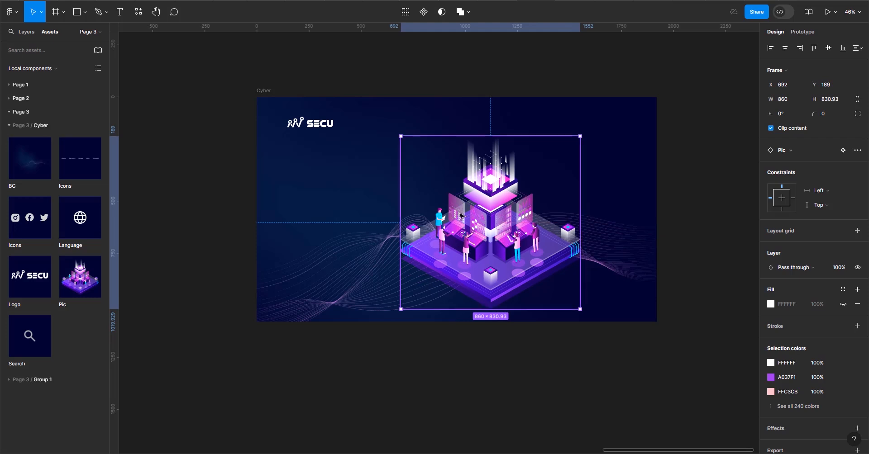
left_click(232, 192)
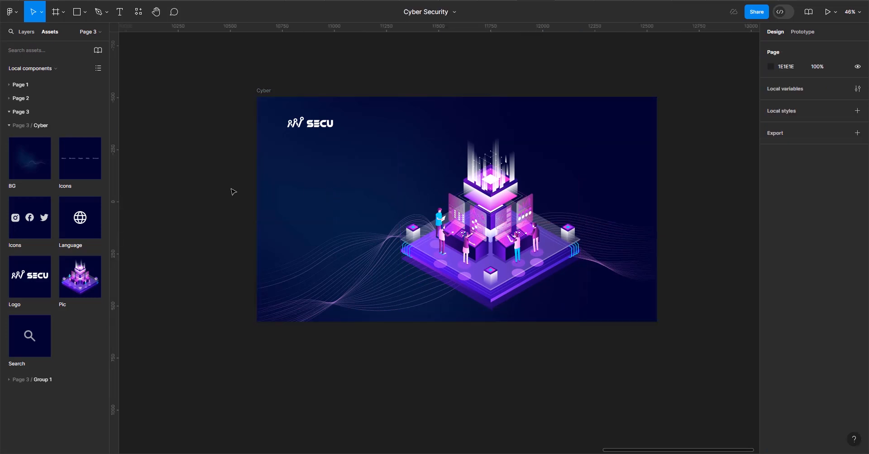
- Add the text "About" in the frame's header area, to the right of the SECU logo
key("shift+1")
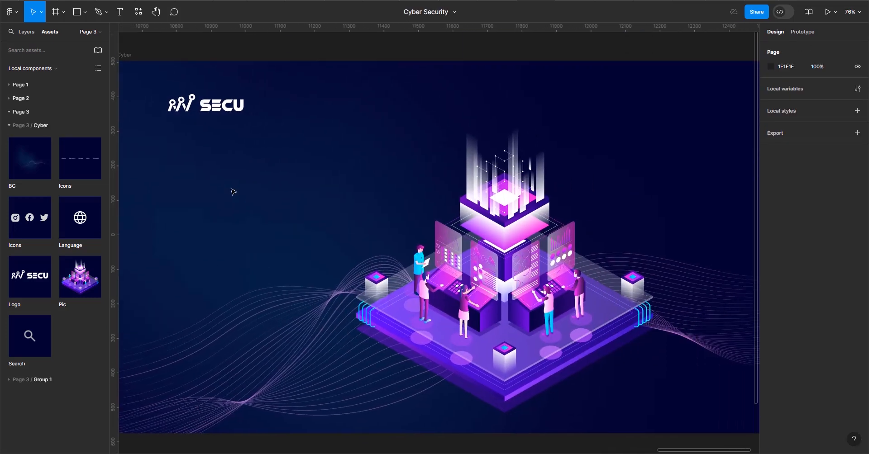
left_click(127, 15)
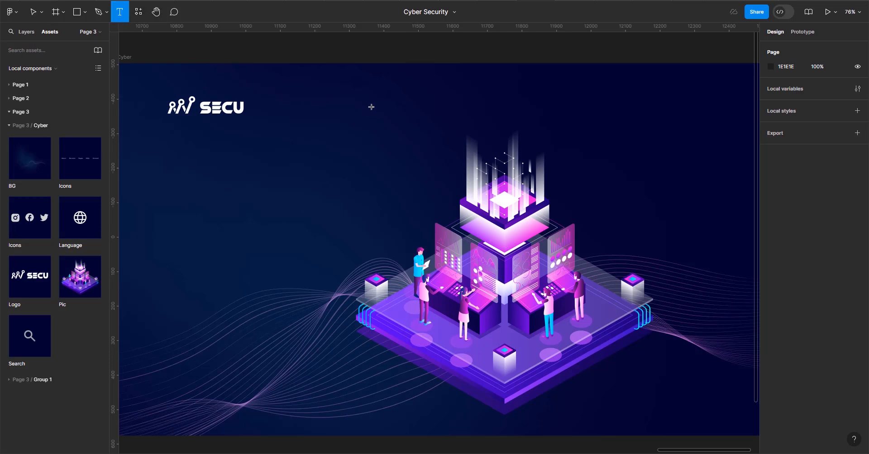
left_click(371, 107)
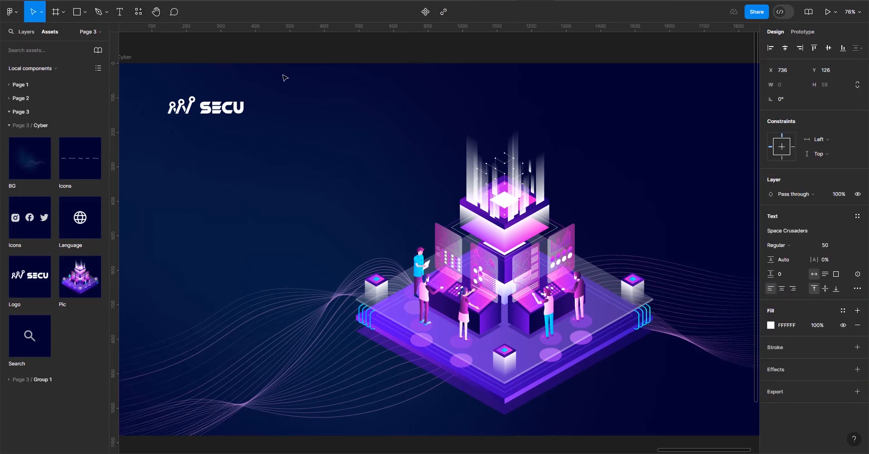
type("ABOUT")
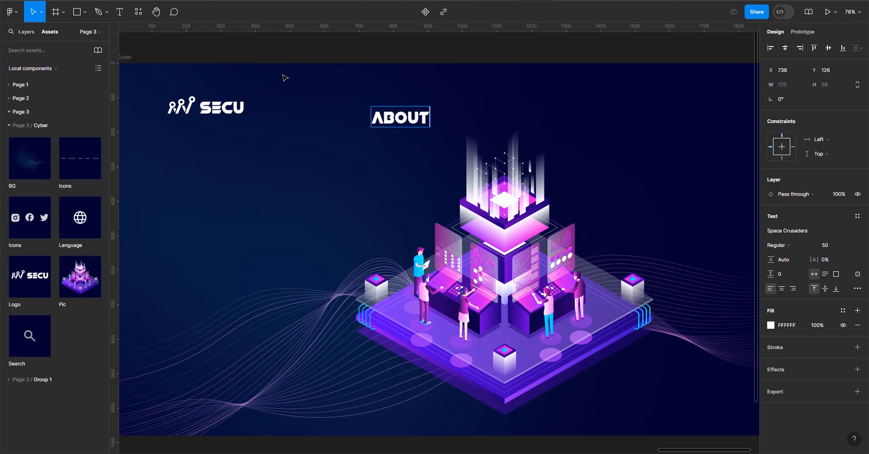
- Set the About text to Space Grotesk at size 25 and move it level with the logo, to X 751, Y 113
key("ctrl+a")
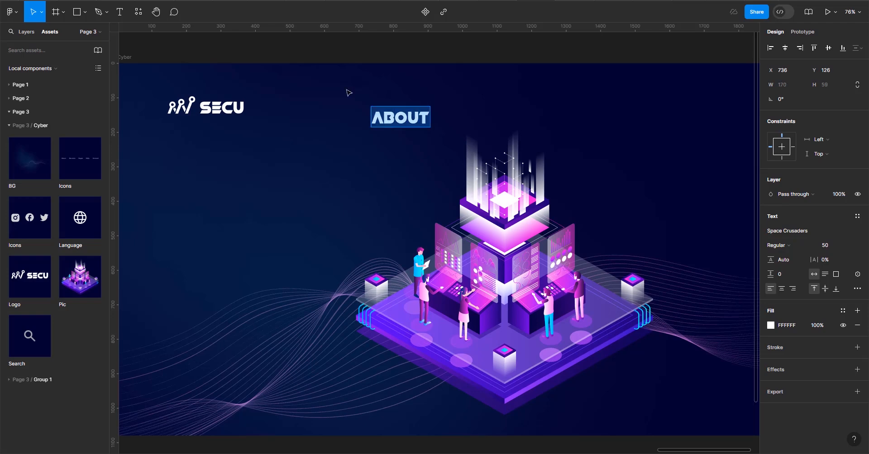
left_click(787, 229)
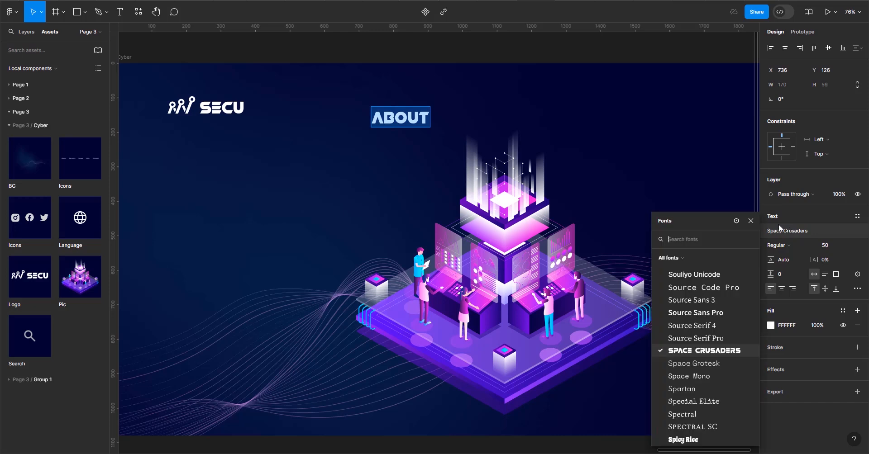
left_click(711, 368)
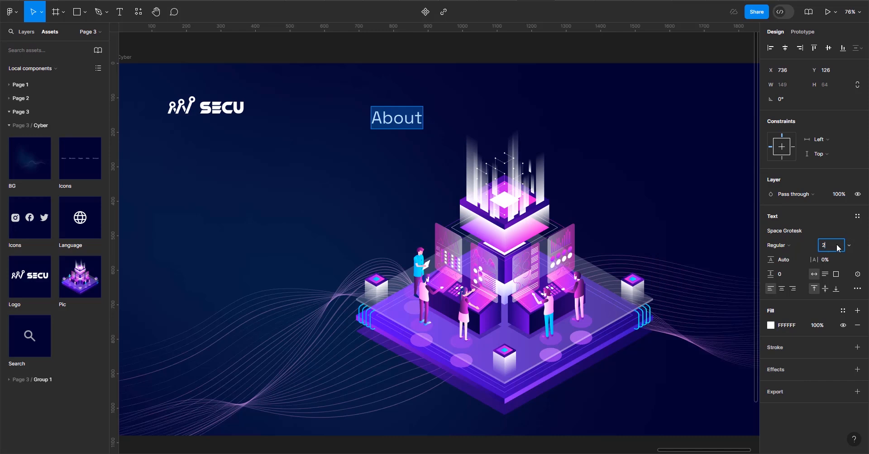
key("Return")
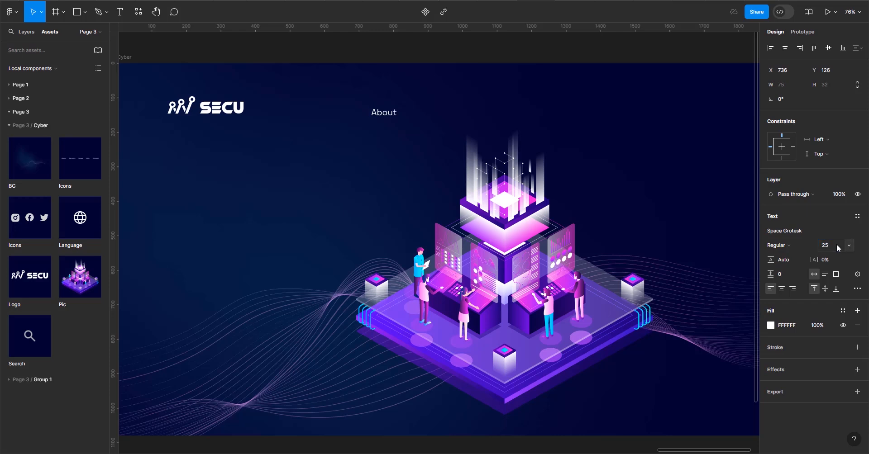
key("Return")
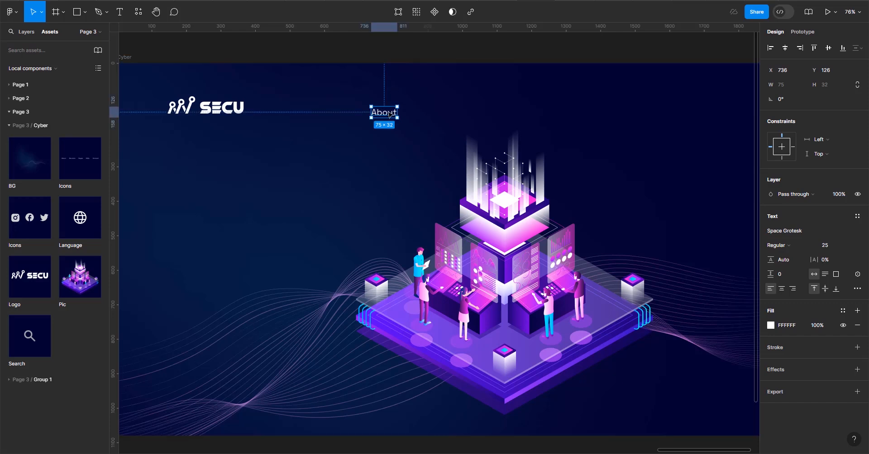
left_click_drag(392, 114, 395, 109)
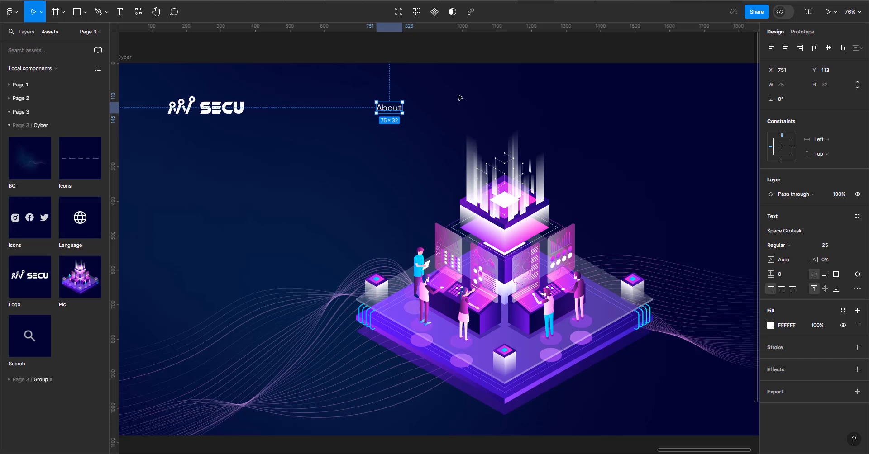
left_click(472, 45)
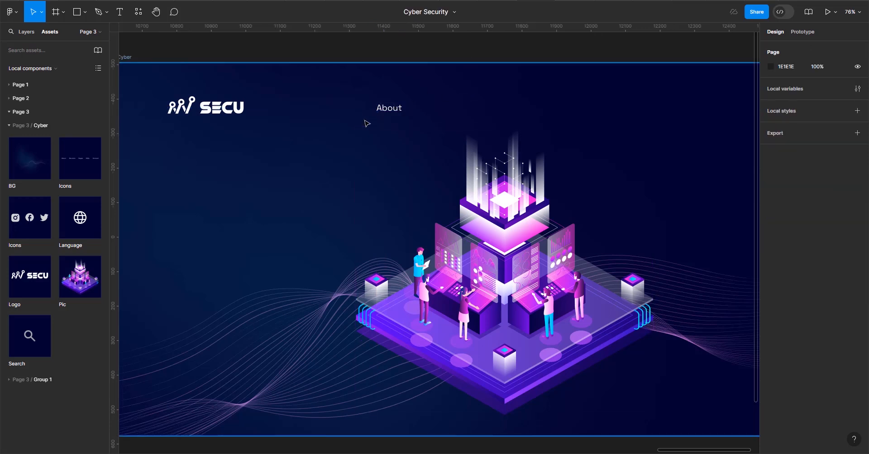
- Duplicate the About label and shift the copy along the header row to X 872
left_click(388, 108)
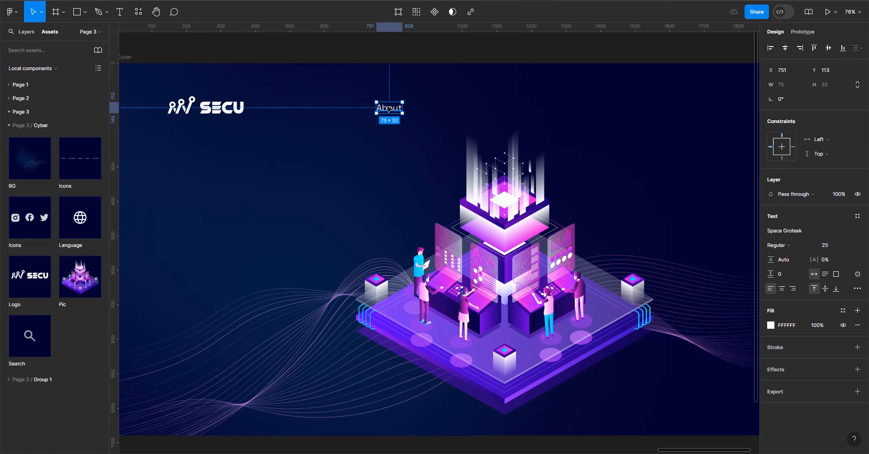
key("ctrl+d")
key("Right")
key("shift+Right")
key("shift+Right")
key("shift+Right")
key("shift+Right")
key("shift+Right")
key("shift+Right")
key("shift+Right")
key("shift+Right")
key("shift+Right")
key("shift+Right")
key("shift+Right")
key("shift+Right")
key("shift+Right")
key("shift+Right")
key("shift+Right")
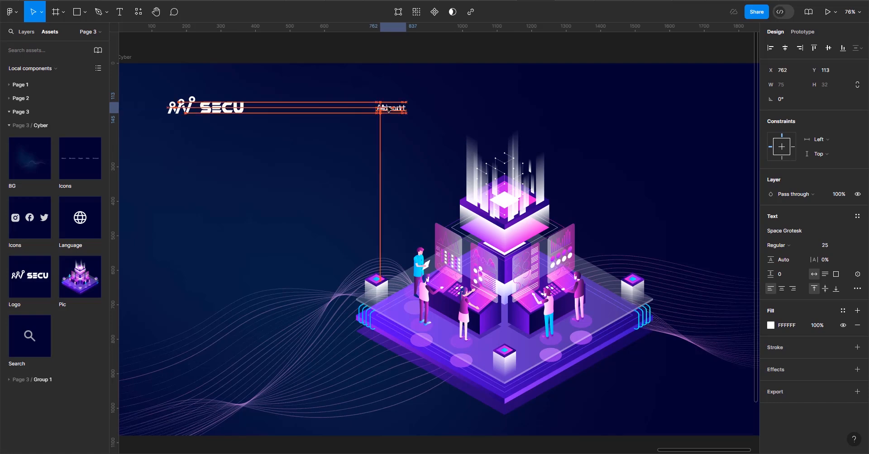
key("shift+Left")
key("shift+Left")
key("shift+Left")
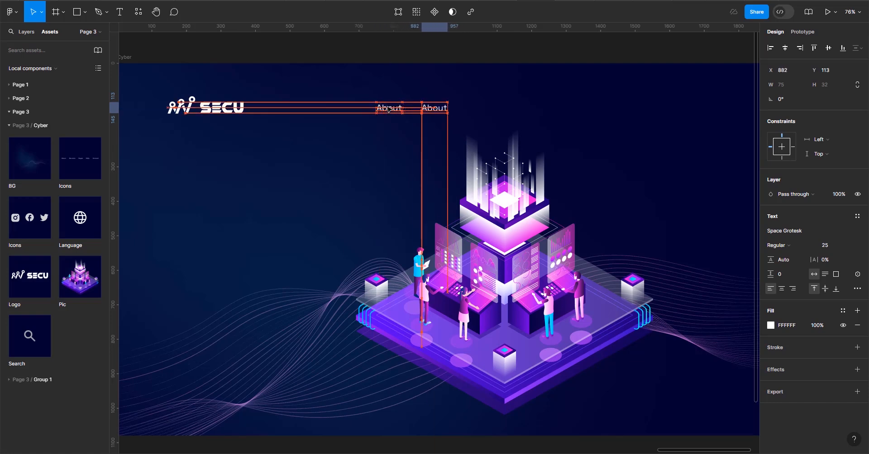
- Change the copied About label's text to "Services"
double_click(429, 112)
type("Serv")
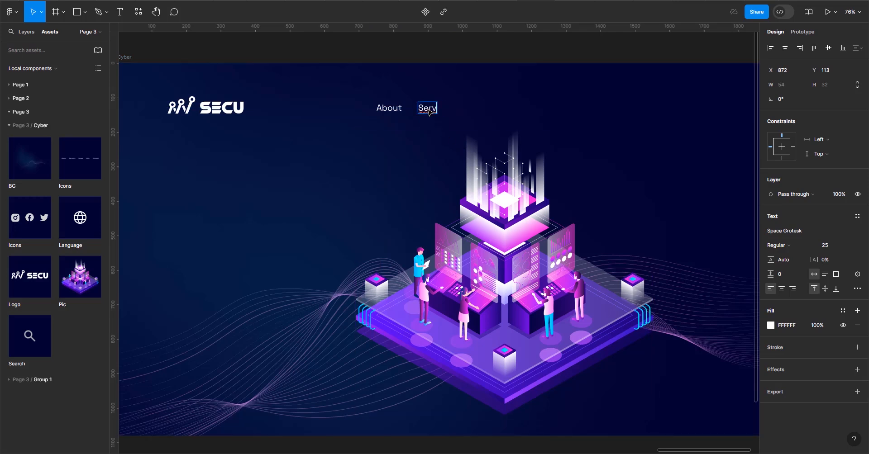
type("ices")
key("Return")
key("BackSpace")
key("Escape")
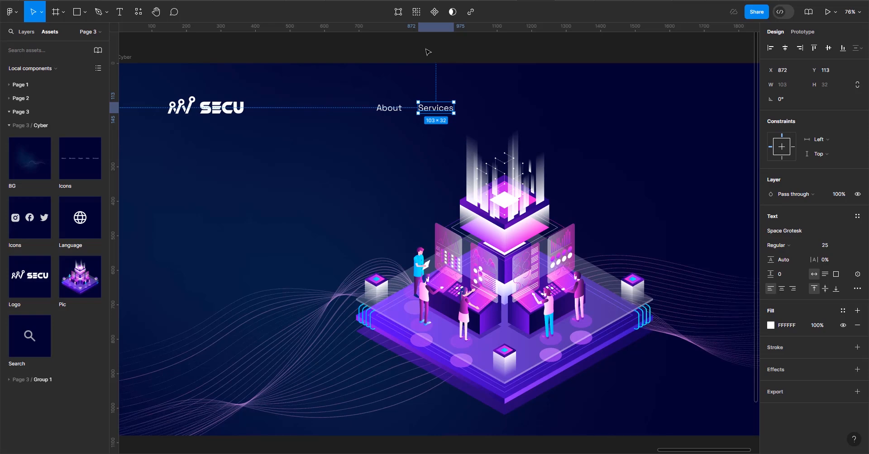
- Duplicate the Services label and shift the copy along the header row to X 1022
key("ctrl+d")
key("shift+Right")
key("shift+Right")
key("shift+Right")
key("shift+Right")
key("shift+Right")
key("shift+Right")
key("shift+Right")
key("shift+Right")
key("shift+Right")
key("shift+Right")
key("shift+Right")
key("shift+Right")
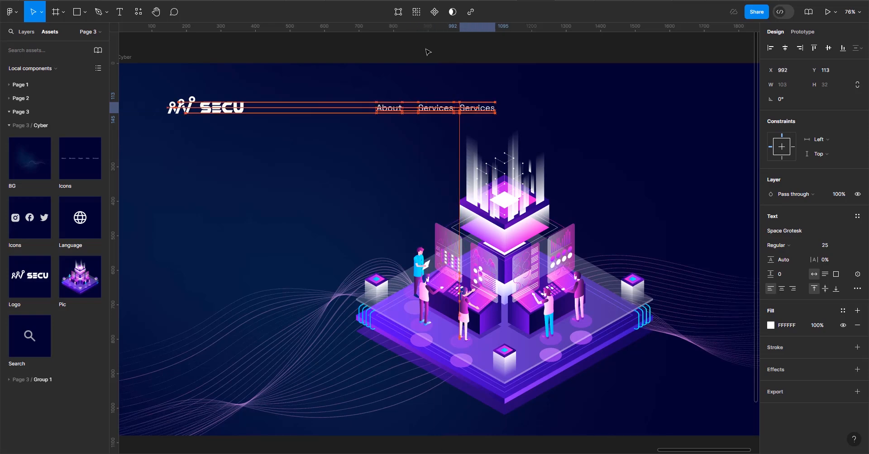
key("shift+Right")
key("shift+Right")
key("shift+Right")
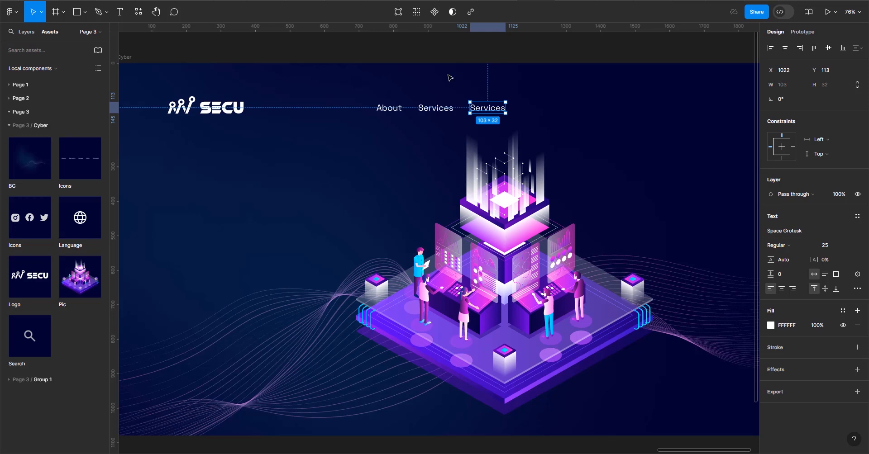
- Change the text of the Services label at X 1022 to "Pages"
double_click(485, 112)
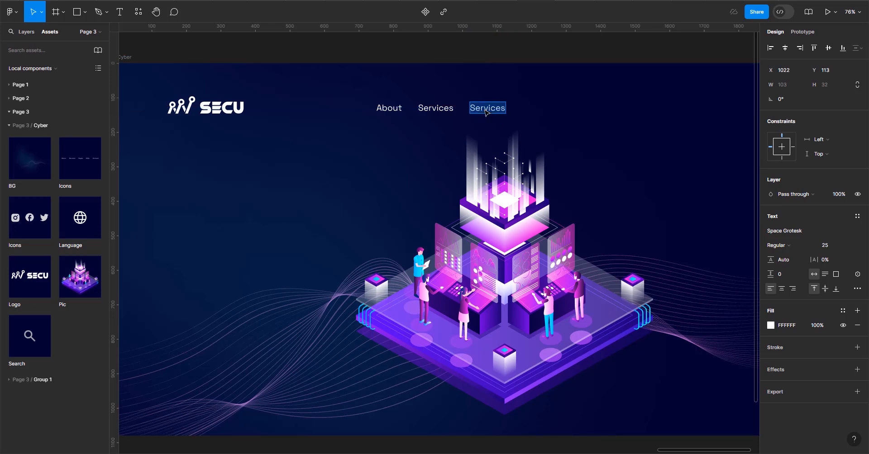
type("S")
type("ages")
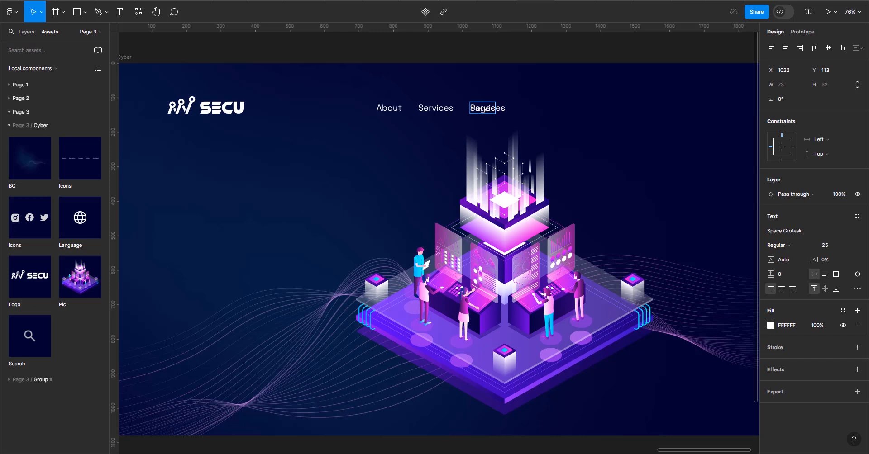
left_click(439, 55)
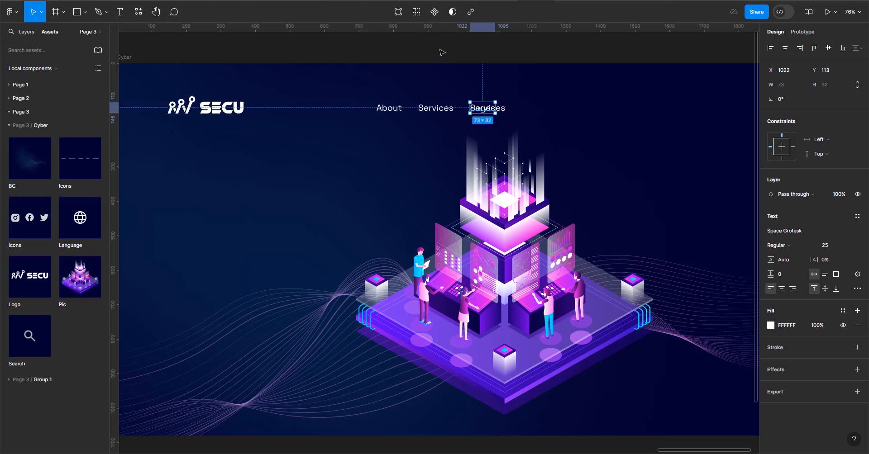
- Move the Services label that overlaps Pages along the header row to X 1152
left_click(505, 112)
key("shift+Right")
key("shift+Right")
key("shift+Right")
key("shift+Right")
key("shift+Right")
key("shift+Right")
key("shift+Right")
key("shift+Right")
key("shift+Right")
key("shift+Right")
key("shift+Right")
key("shift+Right")
key("shift+Right")
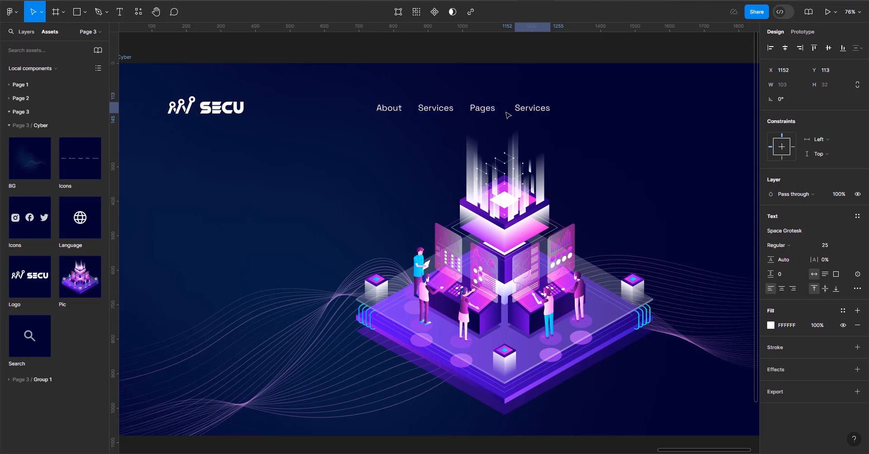
- Change the text of the Services label beyond Pages to "FAQs"
double_click(527, 113)
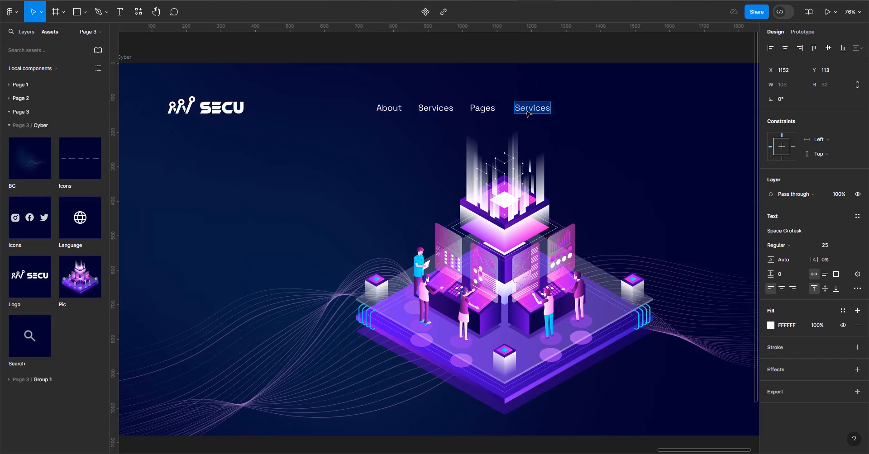
type("FAQs")
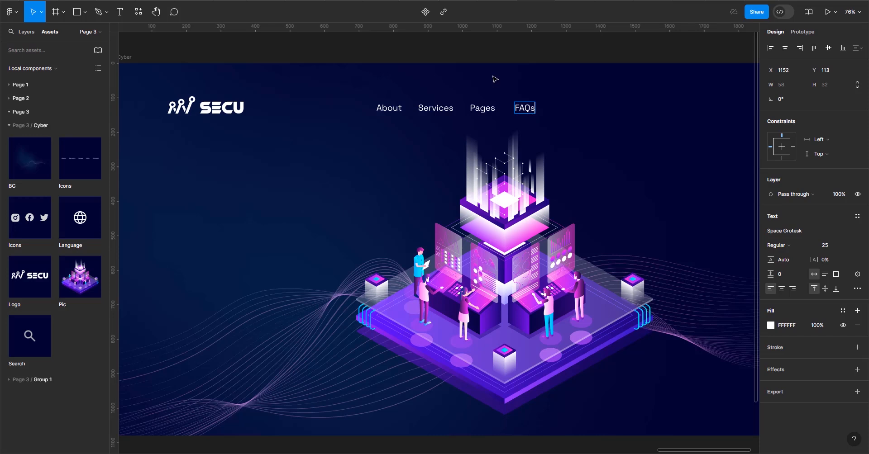
key("Escape")
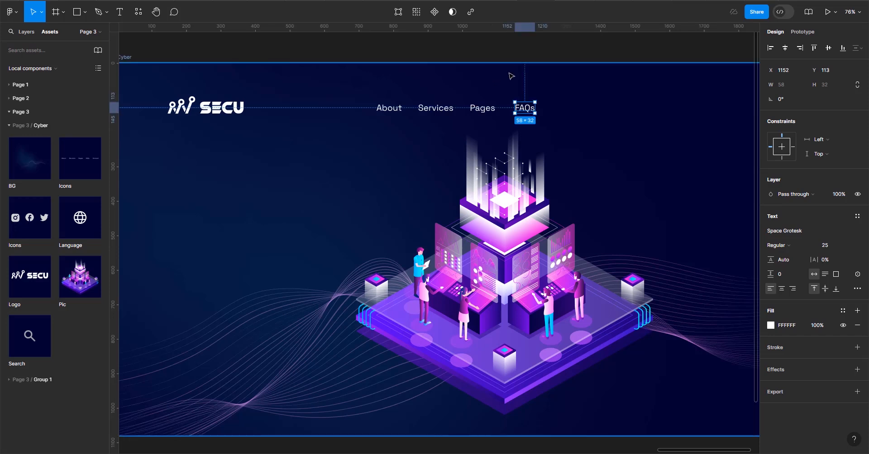
- Duplicate the FAQs label and shift the copy along the header row to X 1242
key("ctrl+d")
key("shift+Right")
key("shift+Right")
key("shift+Right")
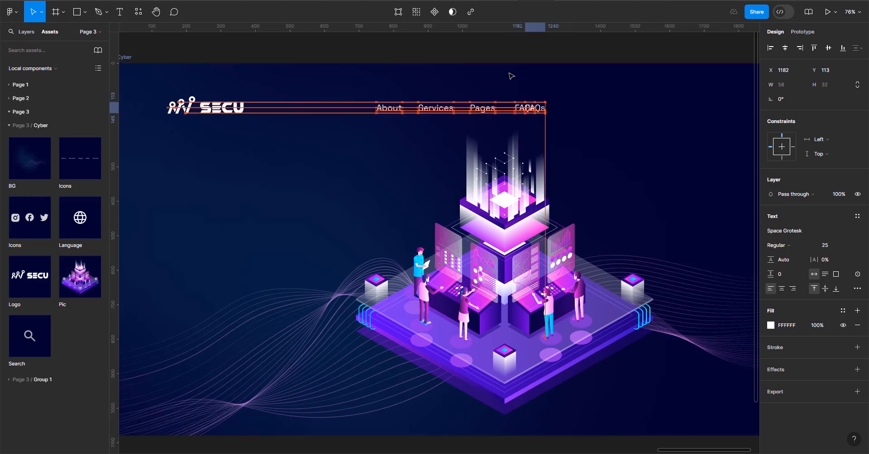
key("shift+Right")
key("shift+Right")
key("shift+Right")
key("shift+Right")
key("shift+Right")
key("shift+Right")
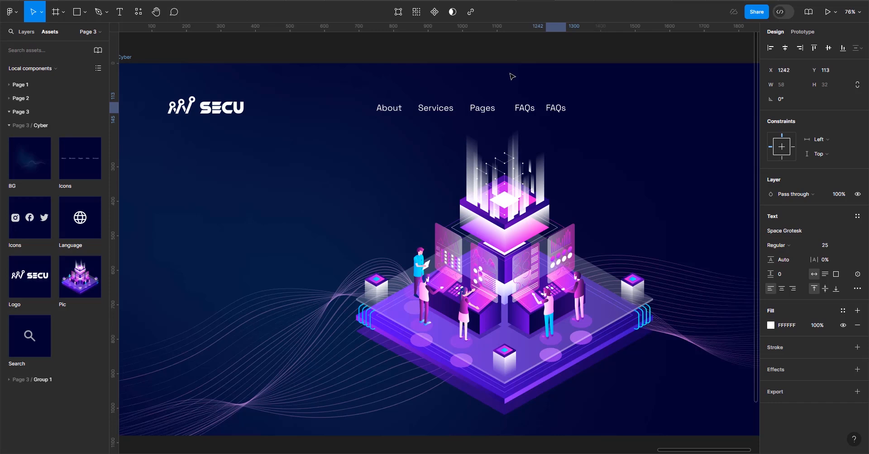
- Change the copied FAQs label's text to "Contact"
double_click(564, 111)
type("C")
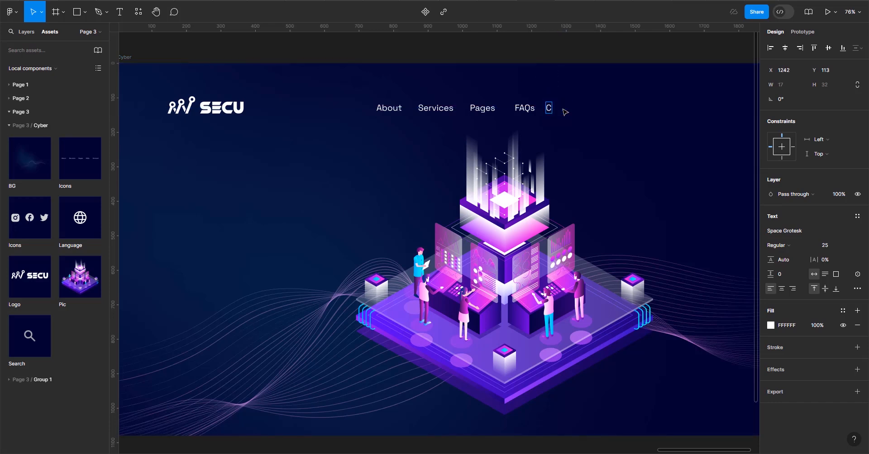
type("ontact")
key("Escape")
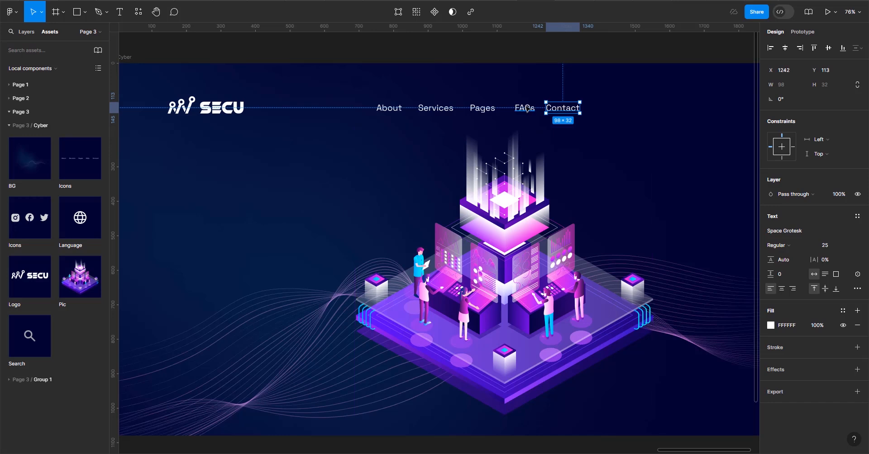
- Distribute the horizontal spacing evenly across the About, Services, Pages, FAQs and Contact labels
left_click(524, 108, "shift")
left_click(482, 107, "shift")
left_click(443, 109, "shift")
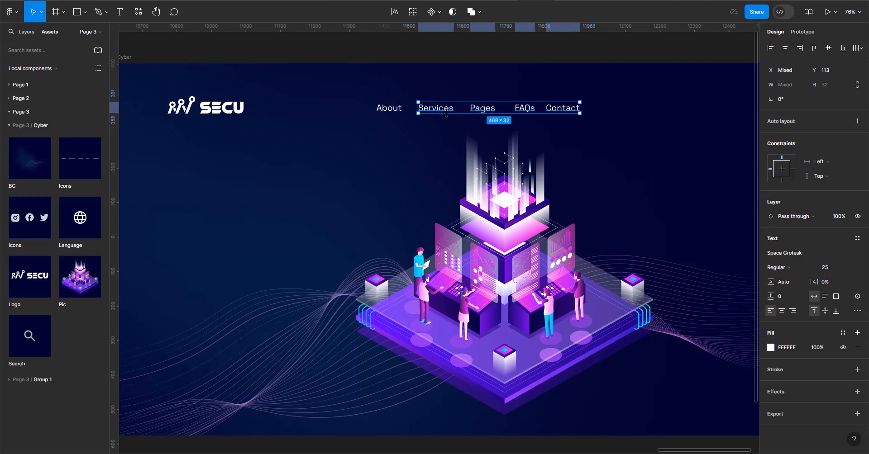
left_click(395, 109, "shift")
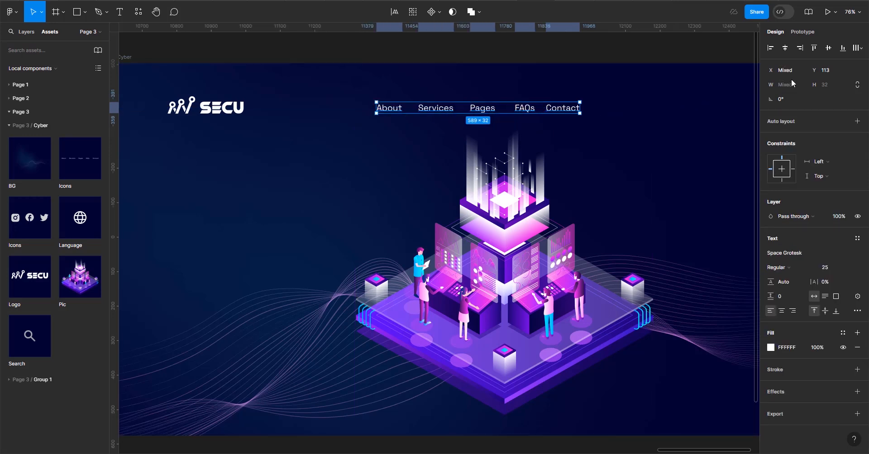
left_click(855, 49)
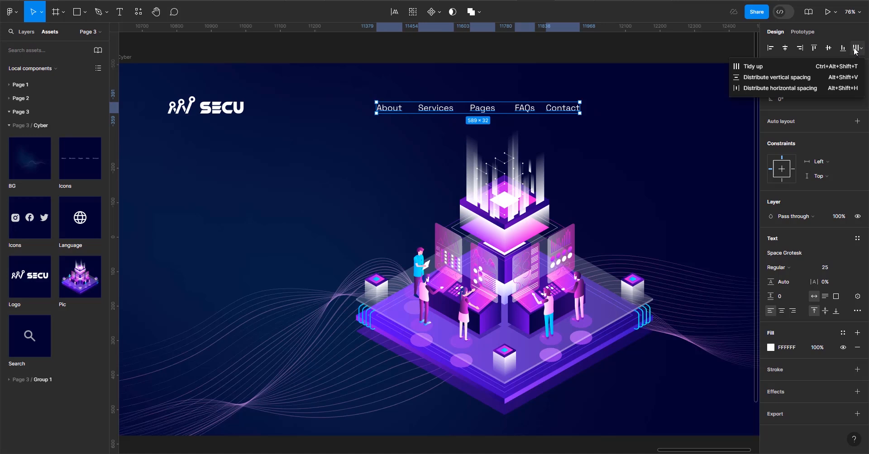
left_click(788, 88)
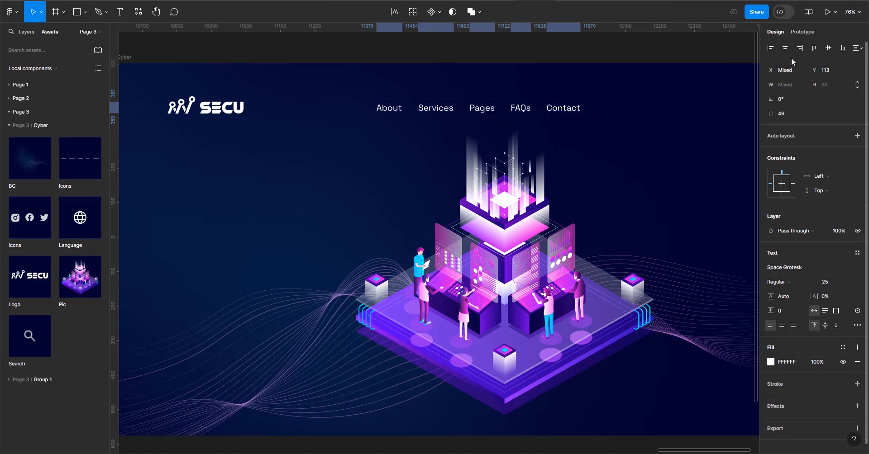
- Group the five navigation labels and centre the group horizontally in the Cyber frame
key("ctrl+g")
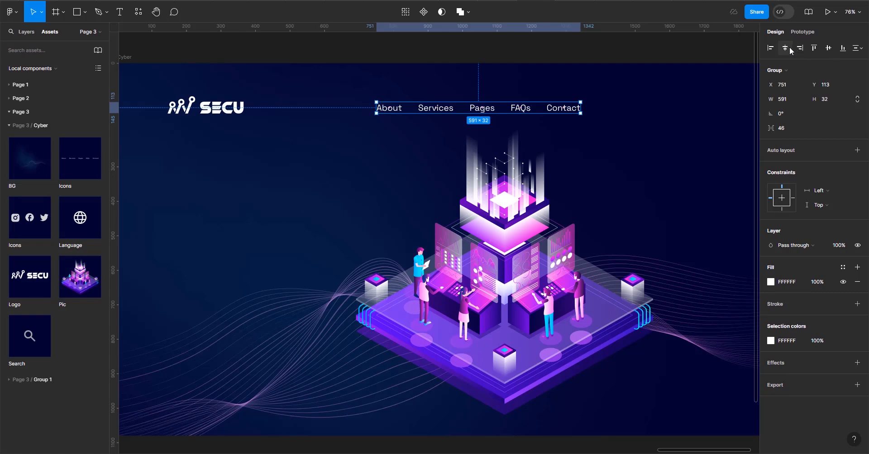
left_click(786, 48)
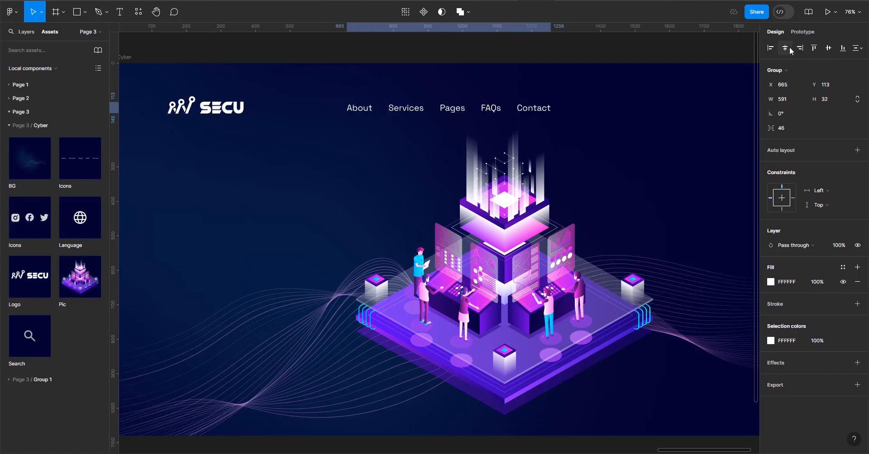
left_click(525, 57)
- Change the white colour of the navigation labels group to F9F9F9
scroll(525, 57, "down", 3)
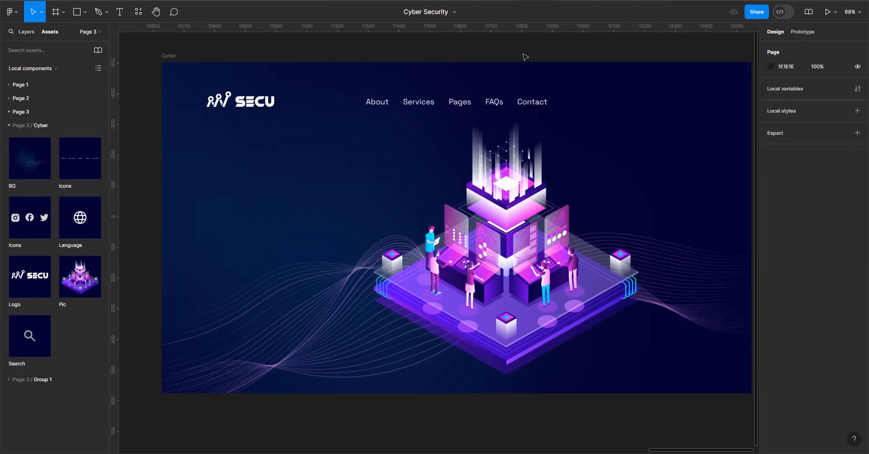
scroll(525, 57, "up", 5)
scroll(524, 57, "down", 3)
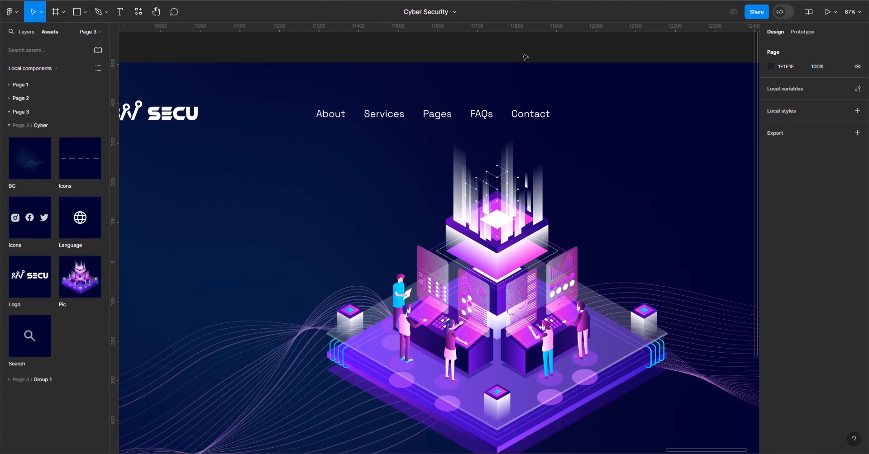
scroll(524, 57, "down", 1)
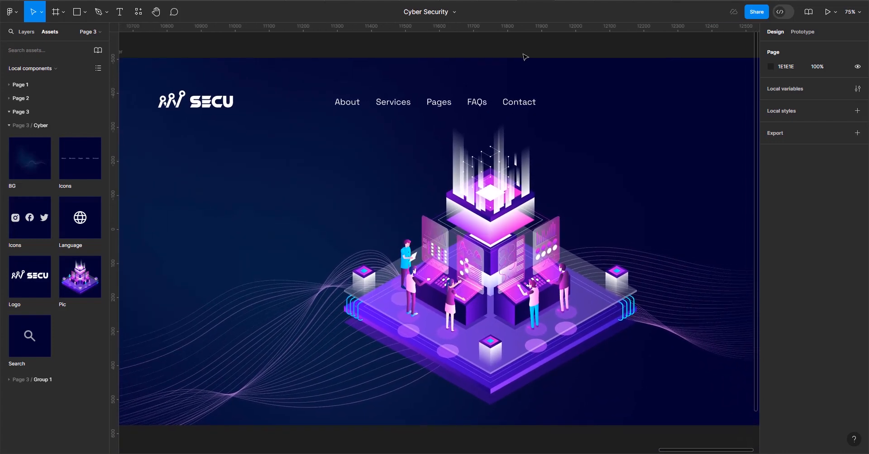
left_click(520, 102)
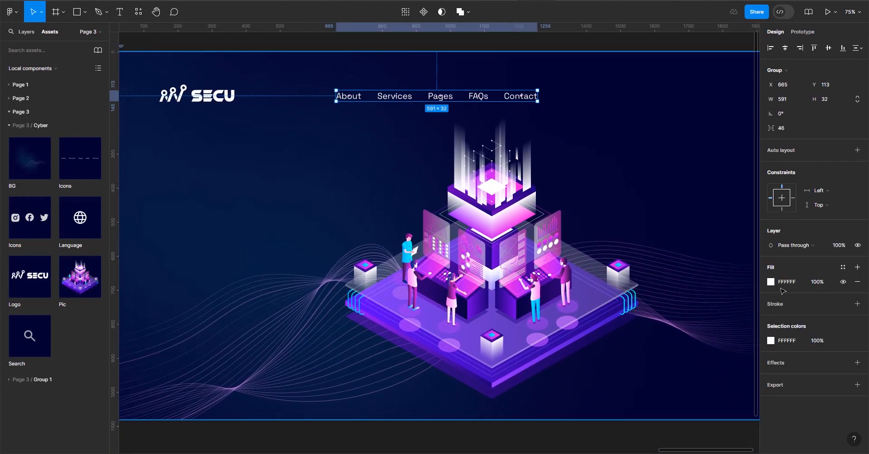
left_click(767, 342)
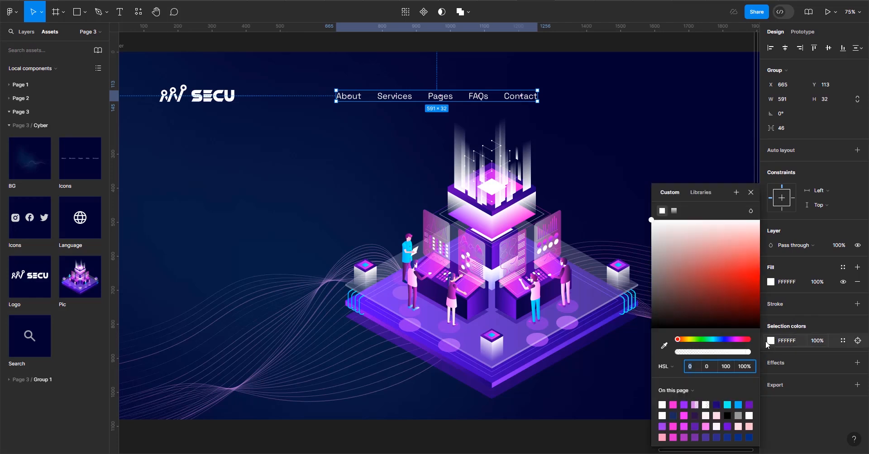
left_click(651, 222)
left_click_drag(652, 223, 651, 226)
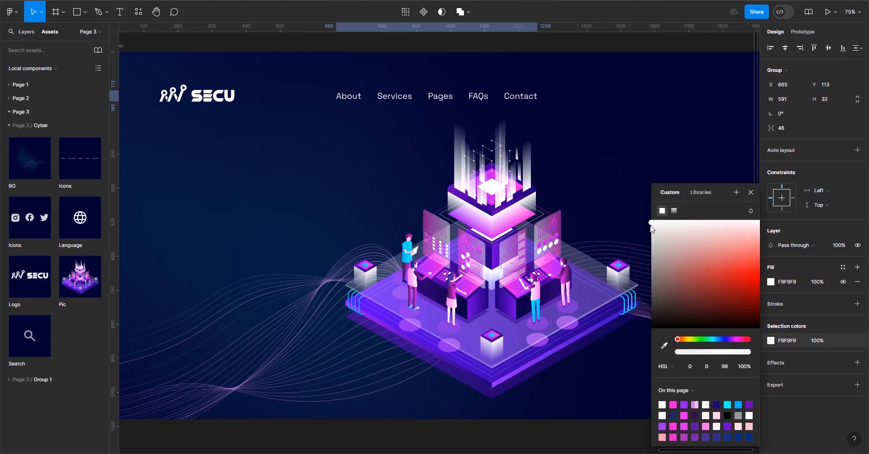
left_click(620, 424)
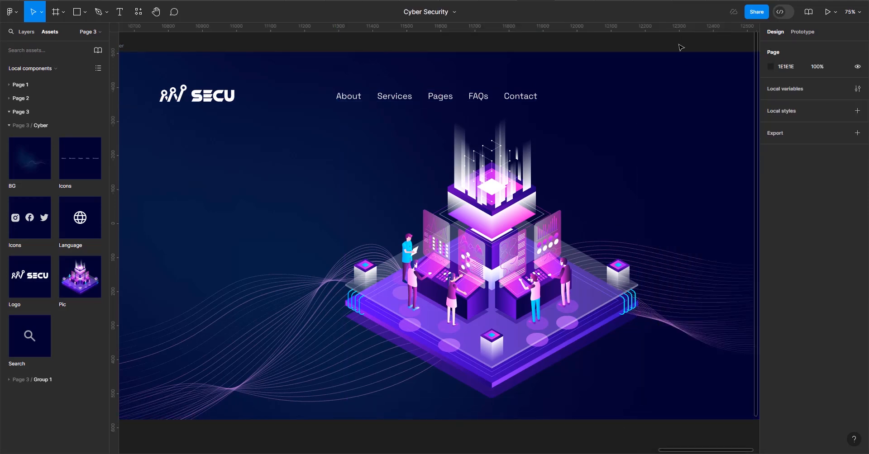
- Add the text "Search" in the header beyond Contact, at about X 1561, Y 137
key("t")
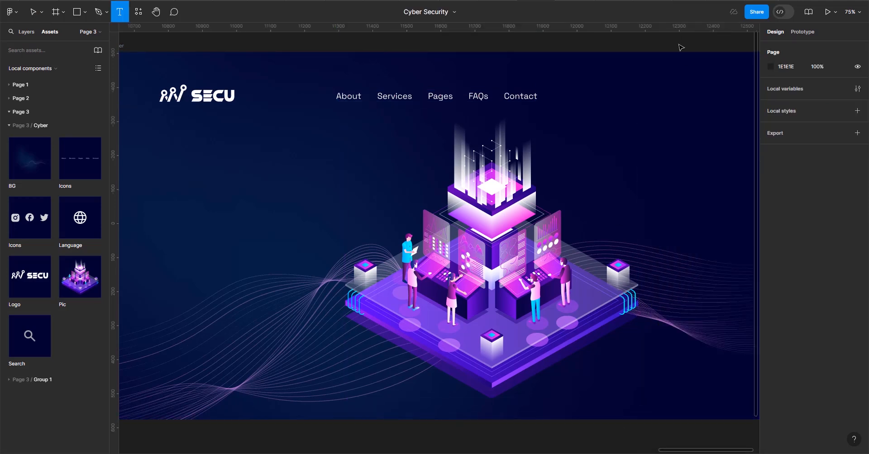
left_click(641, 98)
type("Sea")
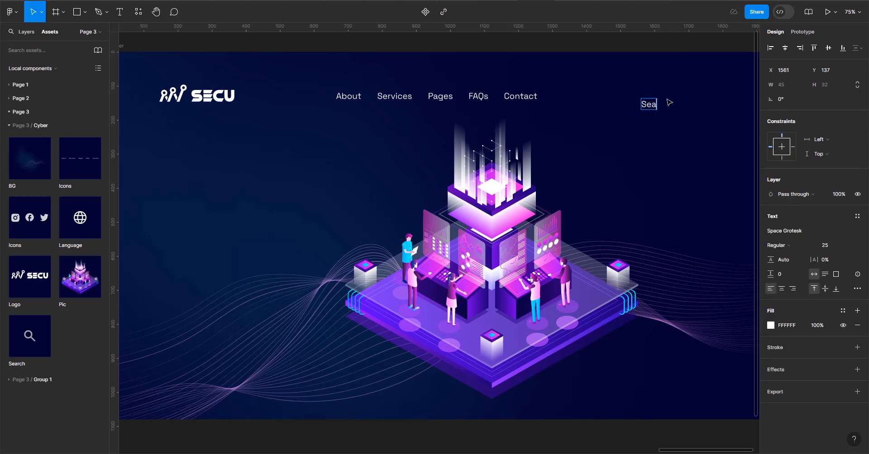
type("rch")
- Set the fill of the whole Search text to F5F5F5
key("ctrl+a")
left_click(770, 325)
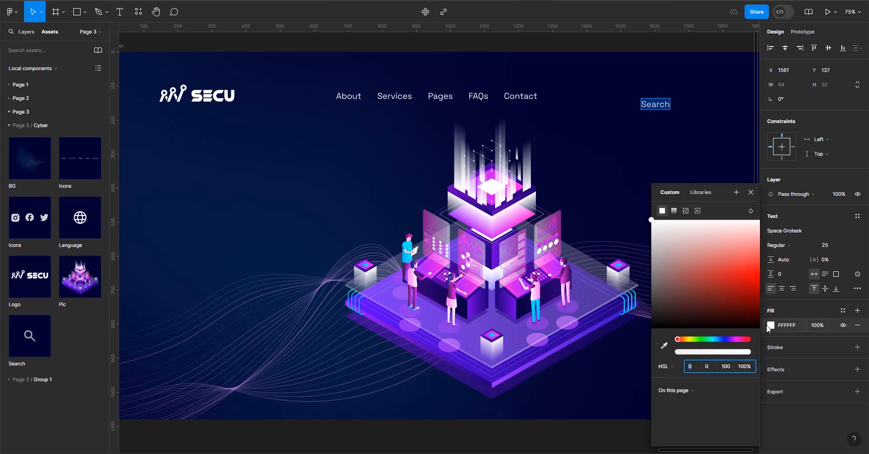
left_click(652, 225)
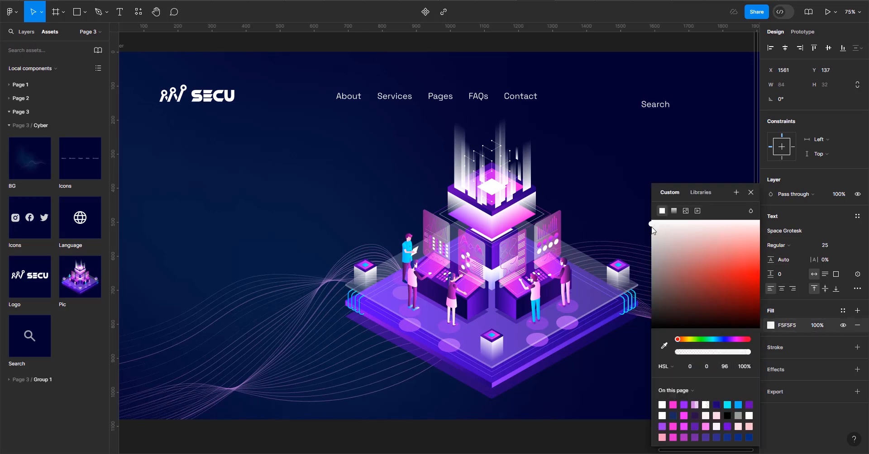
key("Escape")
left_click(572, 430)
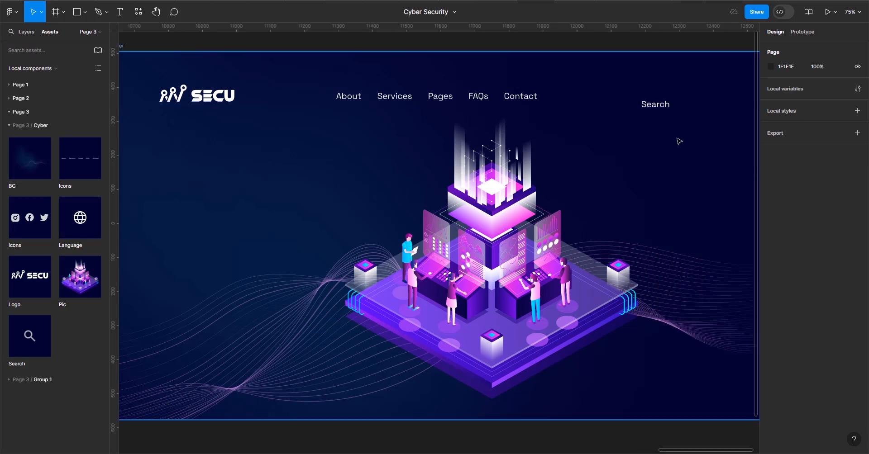
- Move the Search label into line with the navigation row, to X 1553, Y 112
left_click(653, 106)
left_click_drag(650, 102, 652, 98)
left_click(620, 46)
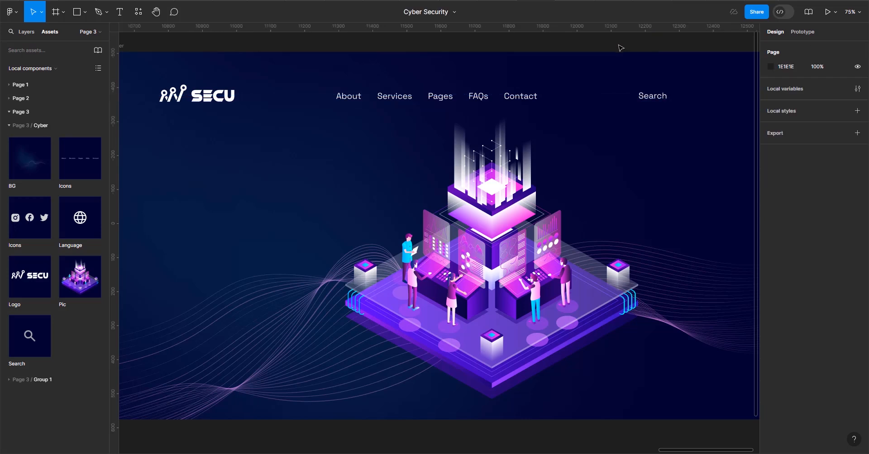
- Draw a horizontal line 166 px wide beneath the Search label, starting at X 1552, Y 146
left_click(83, 17)
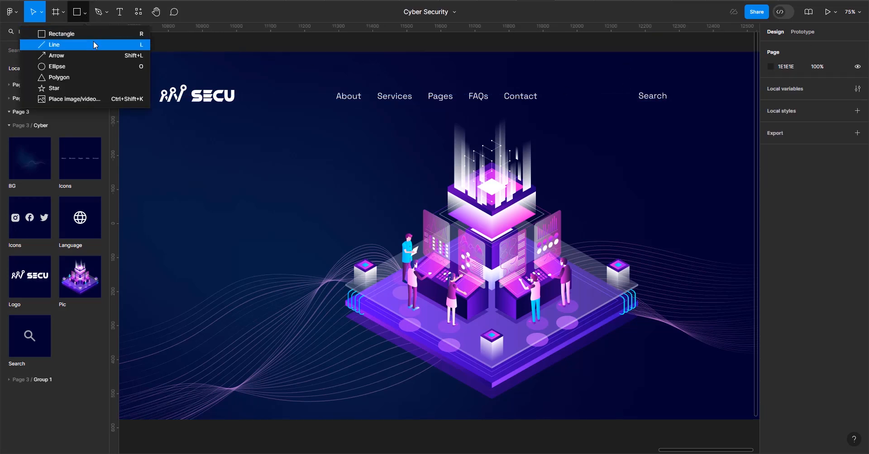
left_click(95, 43)
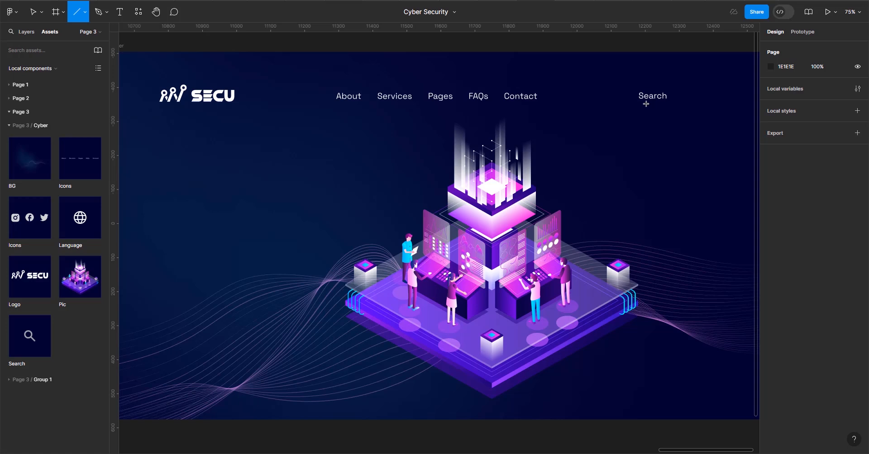
left_click_drag(638, 102, 695, 103)
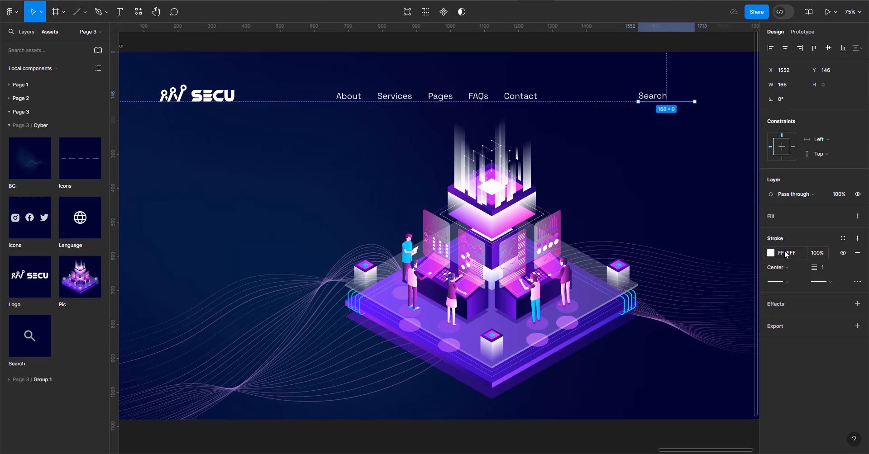
- Set the Search underline's stroke to CECECE and shift the line down to leave a 7 px gap below the label
left_click(770, 253)
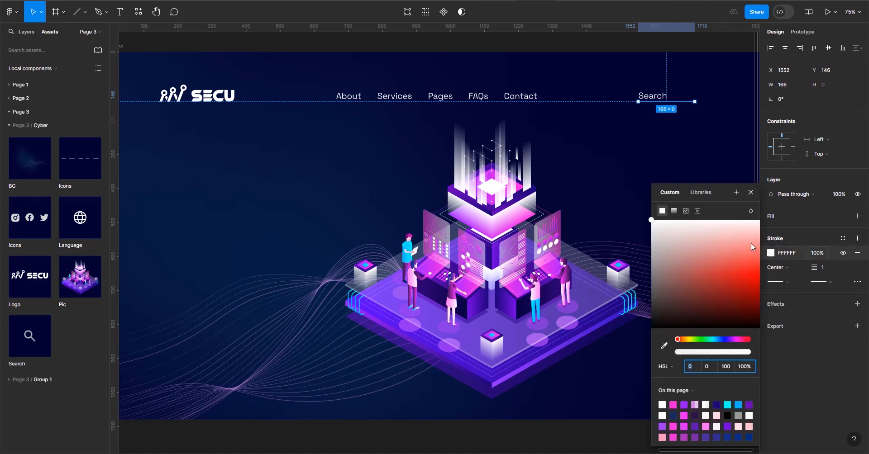
mouse_move(660, 229)
left_mouse_down()
mouse_move(635, 248)
mouse_move(643, 243)
left_mouse_up()
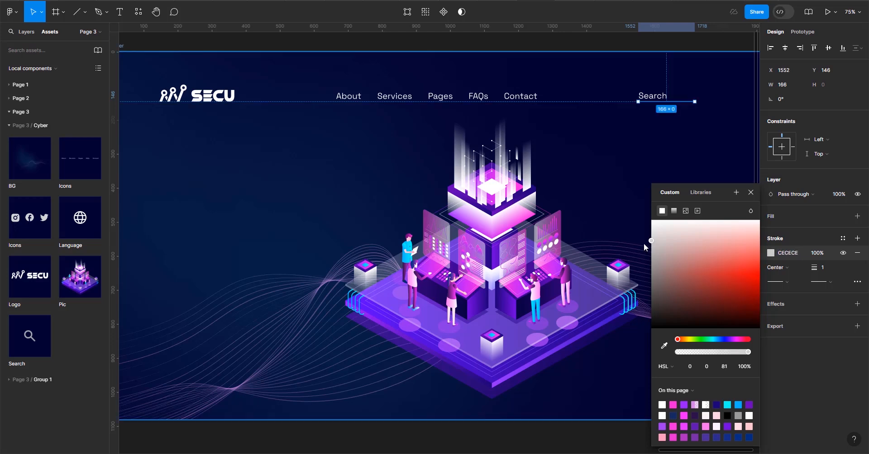
left_click(626, 434)
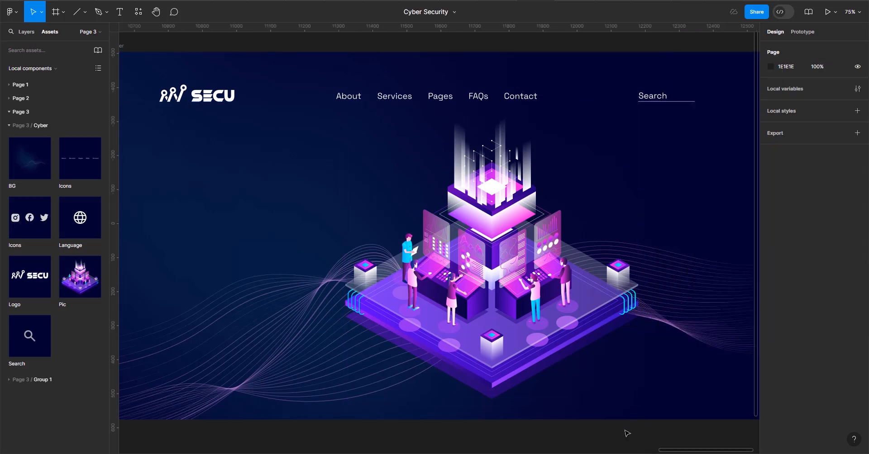
left_click(691, 103)
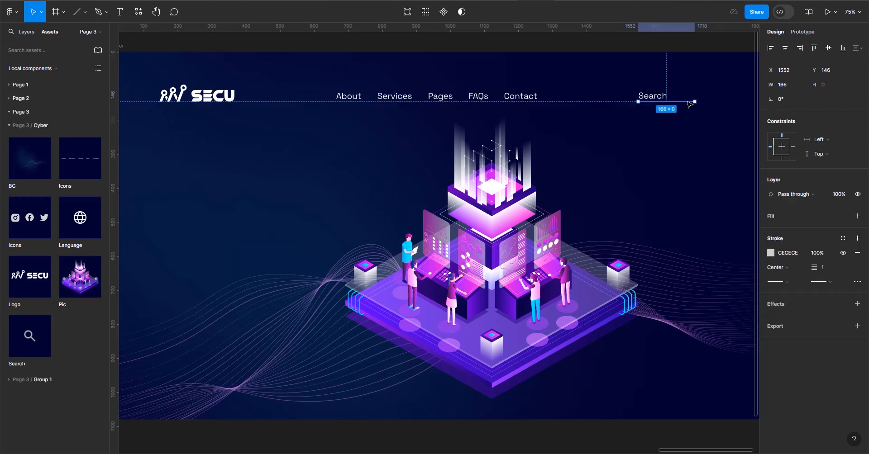
left_click_drag(689, 104, 687, 105)
- Darken the Search label's fill to E0E0E0
left_click(645, 98)
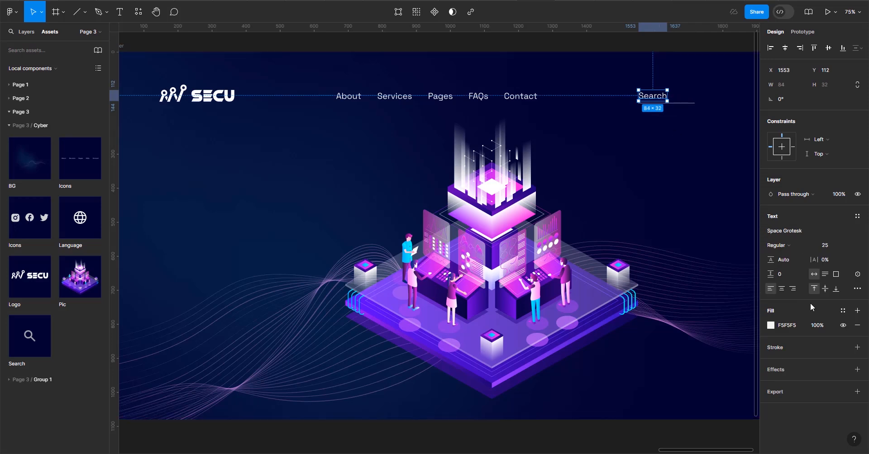
left_click(770, 327)
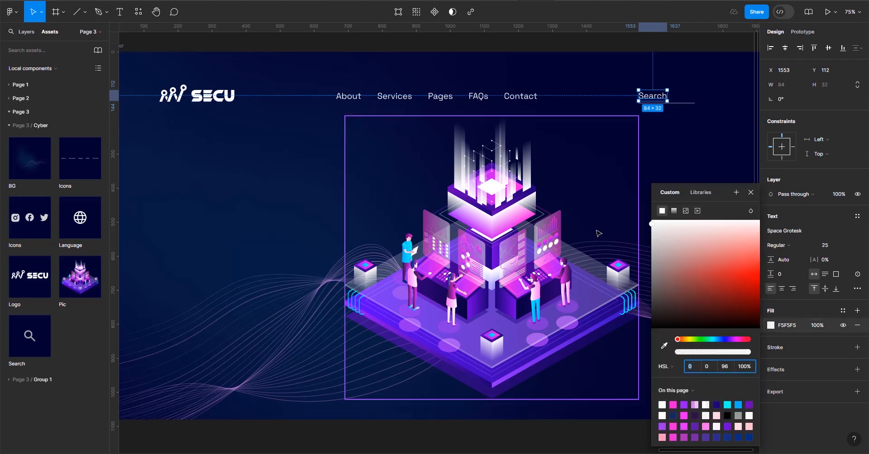
left_click_drag(653, 225, 652, 236)
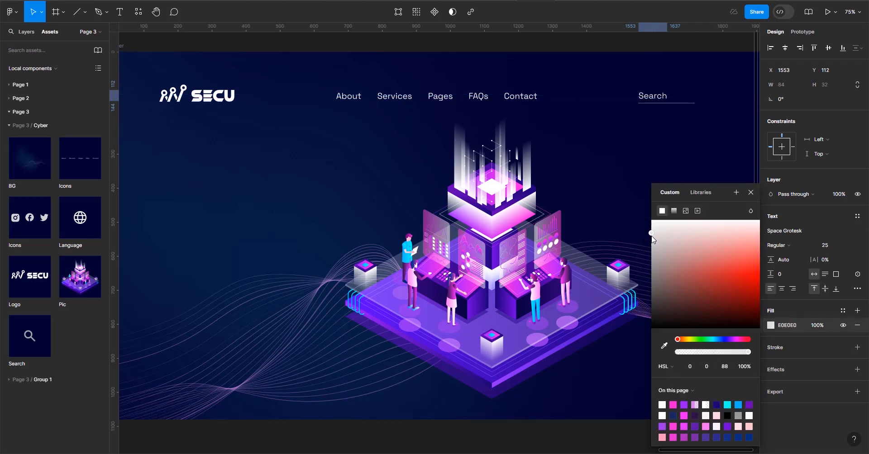
- Nudge the Search label and its underline together 6 px to the left and a few pixels up
left_click(688, 107, "shift")
key("Up")
key("Up")
key("Up")
key("Up")
key("Up")
key("Up")
key("Up")
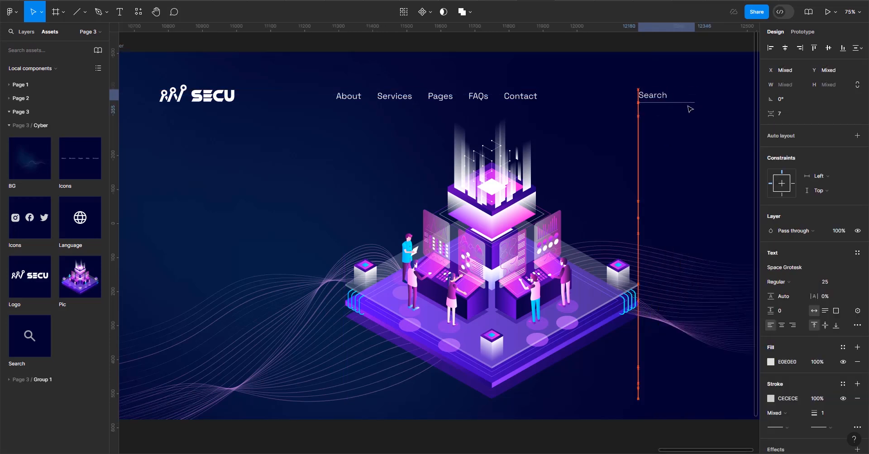
key("Down")
key("Down")
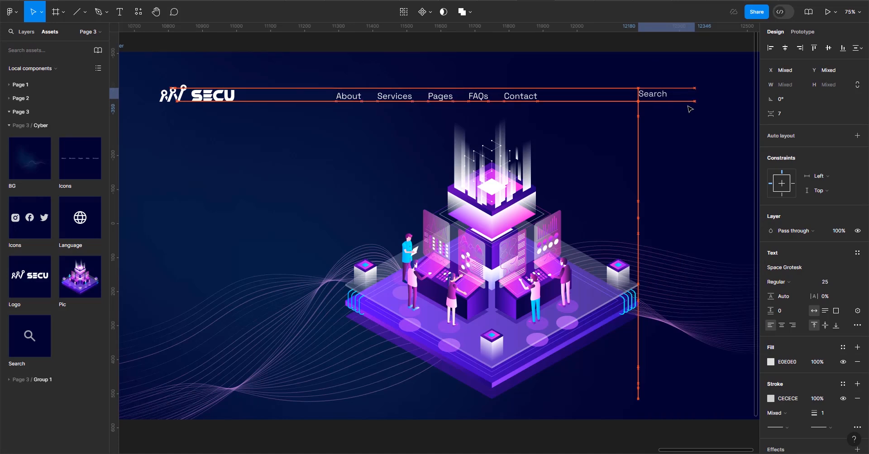
key("Left")
key("Left")
key("Left")
key("Left")
key("Left")
key("Left")
key("Down")
key("Down")
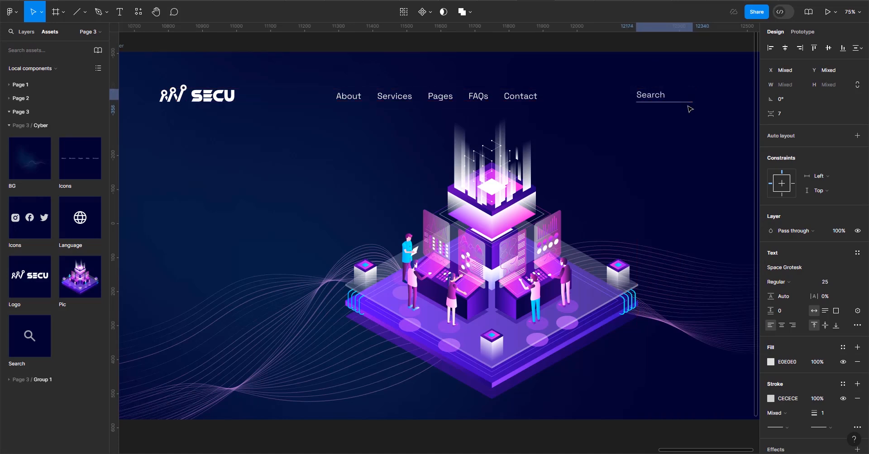
key("Up")
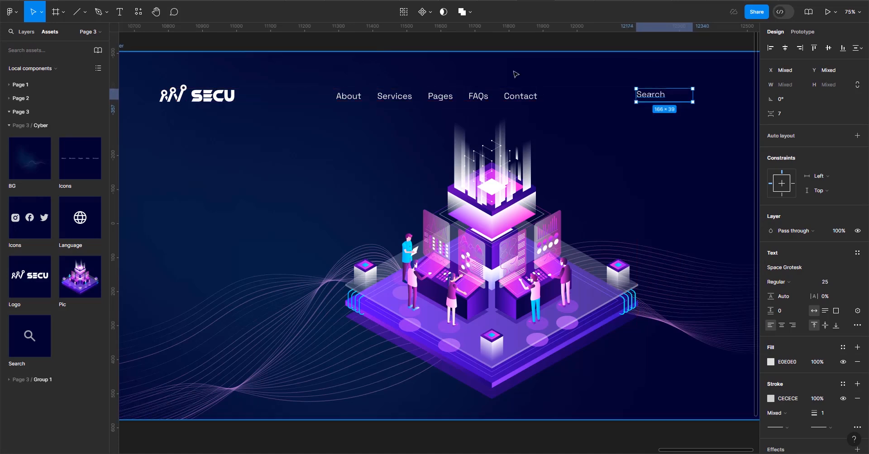
- Place the Search icon component above the far end of the Search underline, at X 1684, Y 110
left_click(39, 340)
left_click_drag(235, 294, 698, 97)
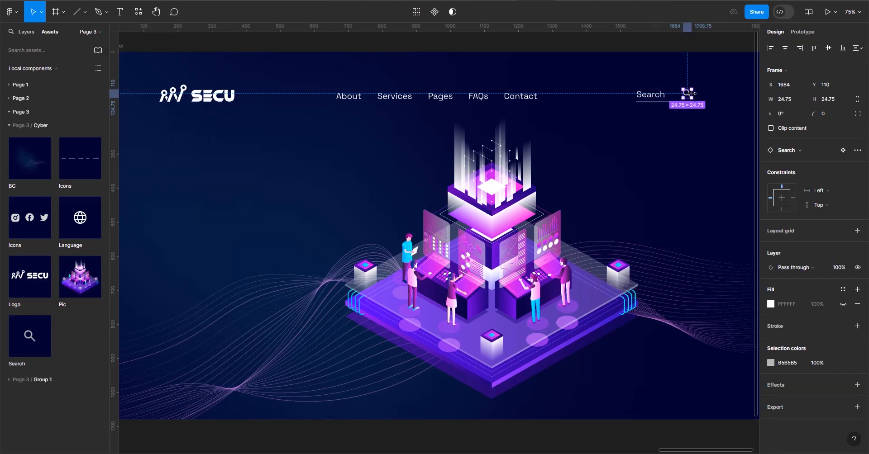
left_click(664, 45)
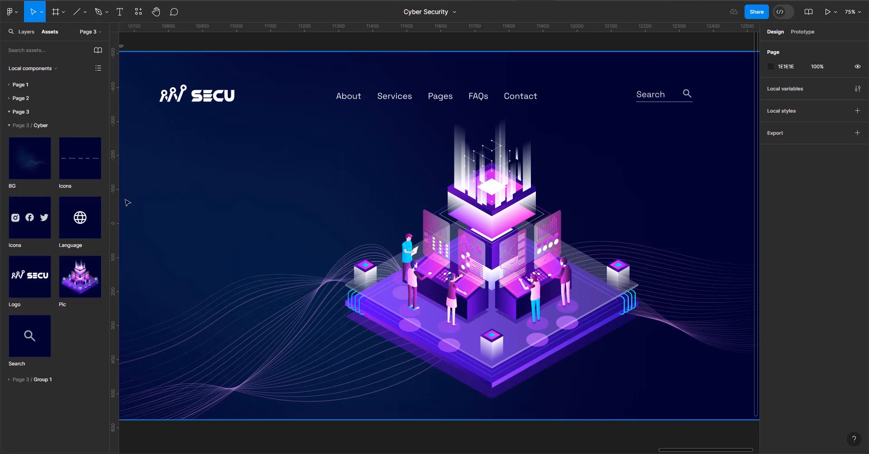
- Place the Language icon component just past the Search icon in the header, at X 1748, Y 113
left_click_drag(63, 224, 691, 95)
scroll(691, 95, "down", 3)
scroll(651, 81, "up", 2)
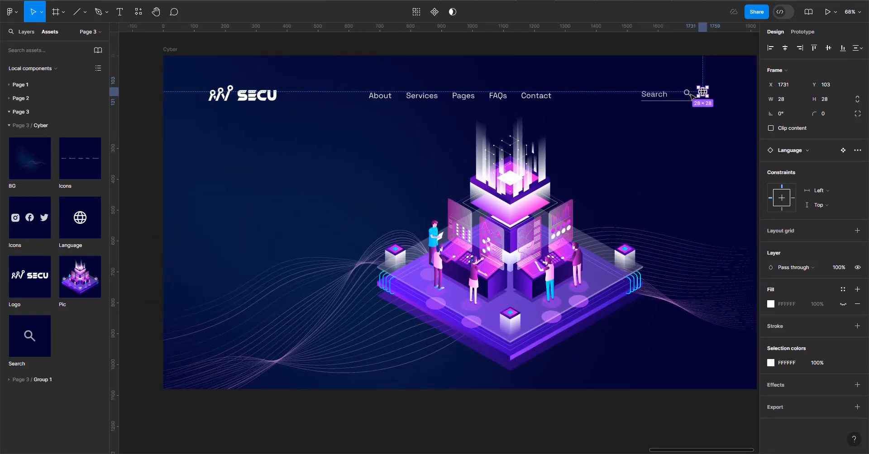
key("Right")
key("Right")
key("Right")
key("Right")
key("Right")
key("Right")
key("Right")
key("Right")
key("Right")
key("Right")
key("Right")
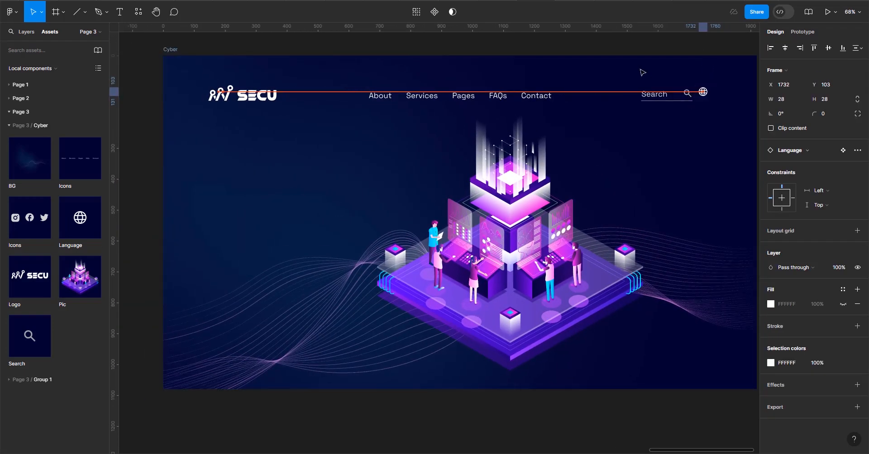
key("Down")
key("Down")
key("Down")
key("Down")
key("Down")
key("Down")
key("Down")
key("Down")
key("Down")
key("Down")
key("Down")
key("Right")
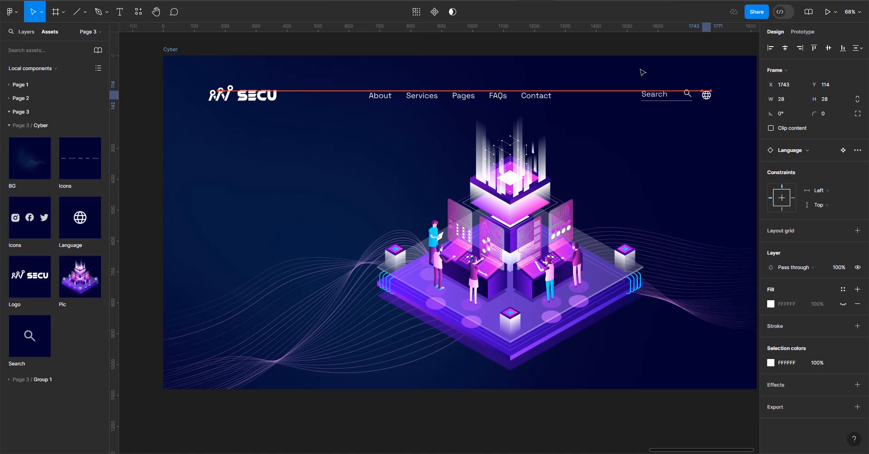
key("Up")
key("Right")
key("Right")
key("Right")
key("Right")
key("Right")
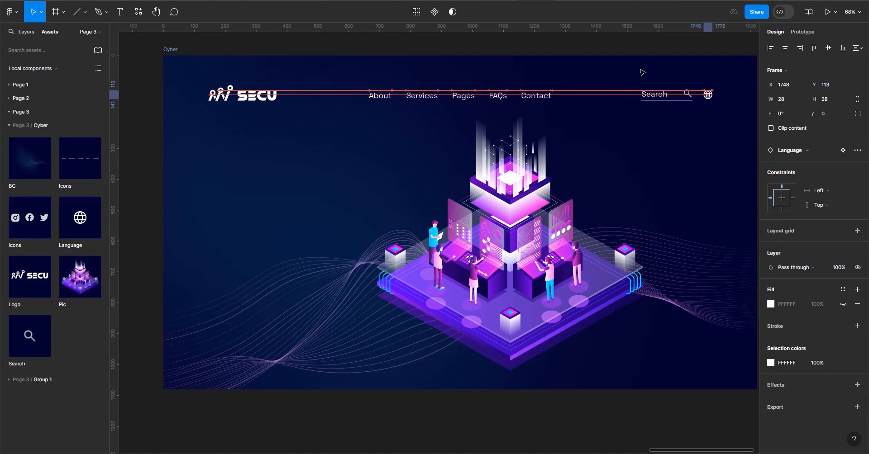
- Duplicate the Search label and move the copy horizontally to X 1757, over the globe icon
left_click(654, 96)
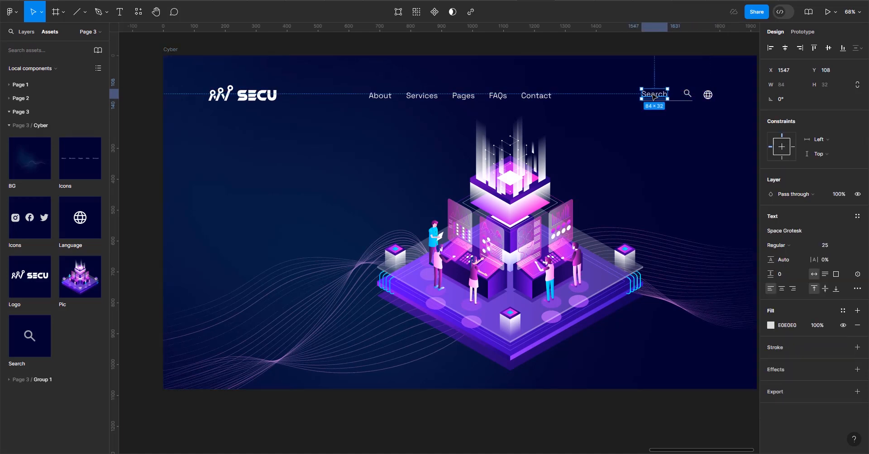
key("ctrl+d")
key("shift+Right")
key("shift+Right")
key("shift+Right")
key("shift+Right")
key("shift+Right")
key("shift+Right")
key("shift+Right")
key("shift+Right")
key("shift+Right")
key("shift+Right")
key("shift+Right")
key("shift+Right")
key("shift+Right")
key("shift+Right")
key("shift+Right")
key("shift+Right")
key("shift+Right")
key("shift+Right")
key("shift+Right")
key("shift+Right")
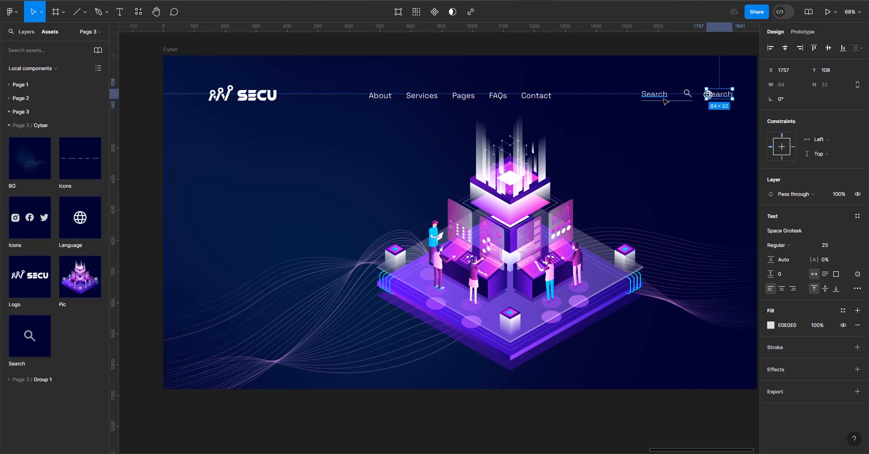
- Change the duplicated label's text to EN and its fill to FFFFFF
double_click(725, 99)
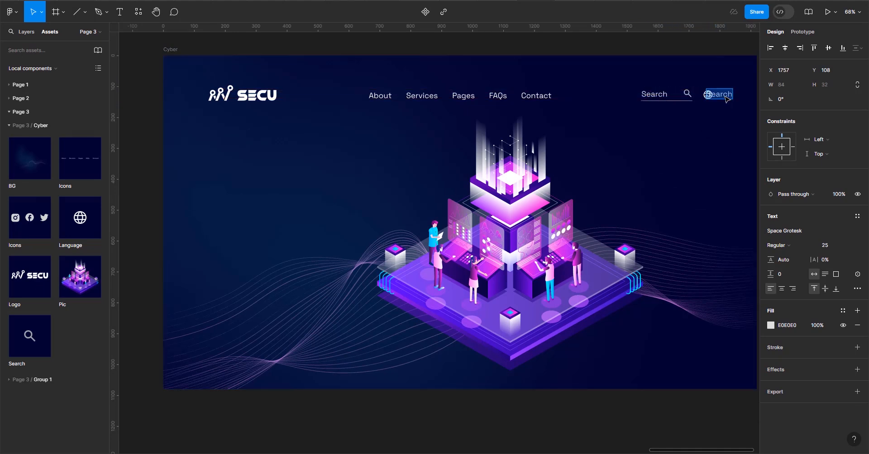
key("BackSpace")
type("E")
key("BackSpace")
type("N")
left_click(795, 327)
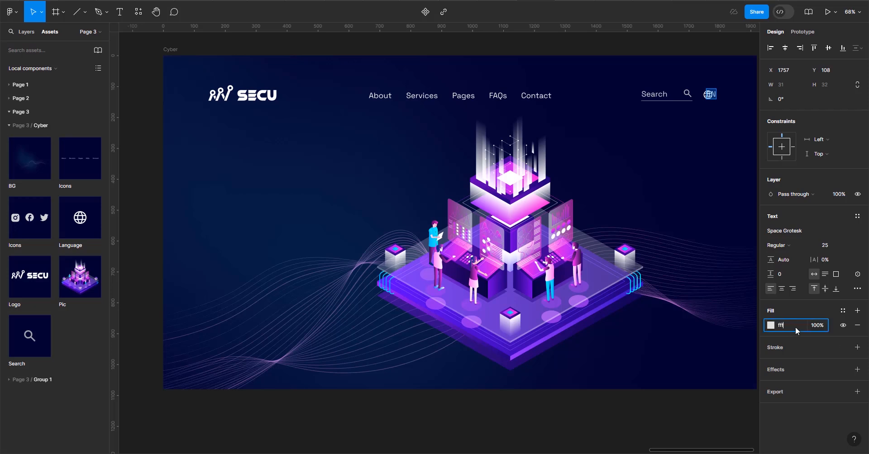
type("ffffff")
key("Return")
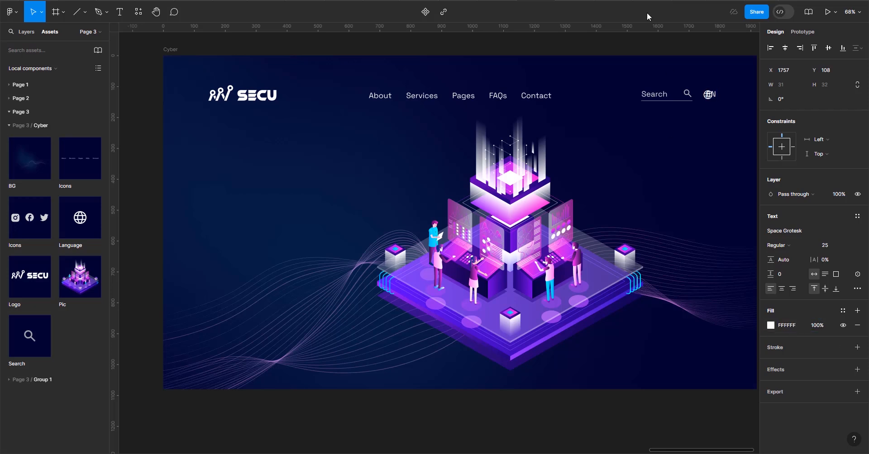
key("Escape")
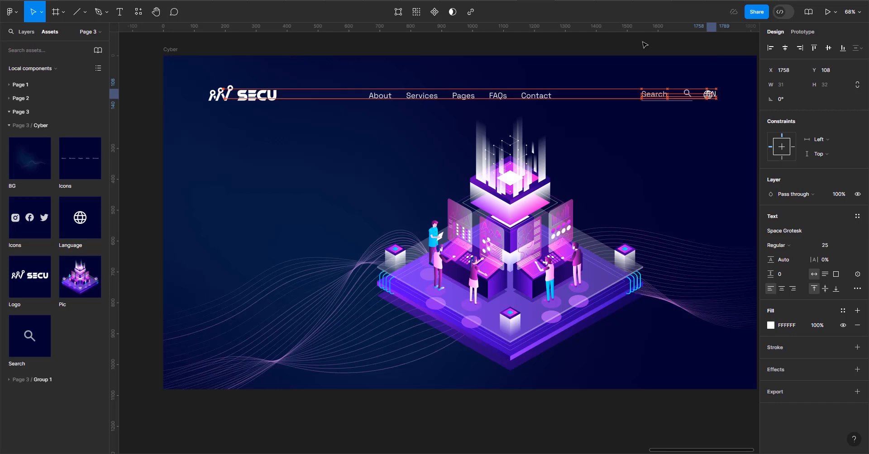
- Shift the EN label horizontally to X 1792 so it sits beside the globe icon
key("Right")
key("Right")
key("Right")
key("Right")
key("Right")
key("Right")
key("Right")
key("Right")
key("Right")
key("Right")
key("Right")
key("Right")
key("Right")
key("Right")
key("Right")
key("Right")
key("Right")
key("Right")
key("Right")
key("Right")
key("Right")
key("Right")
key("Right")
key("Right")
key("Right")
key("Right")
key("Right")
key("Right")
key("Right")
key("Right")
key("Right")
key("Right")
key("Right")
key("Right")
key("Right")
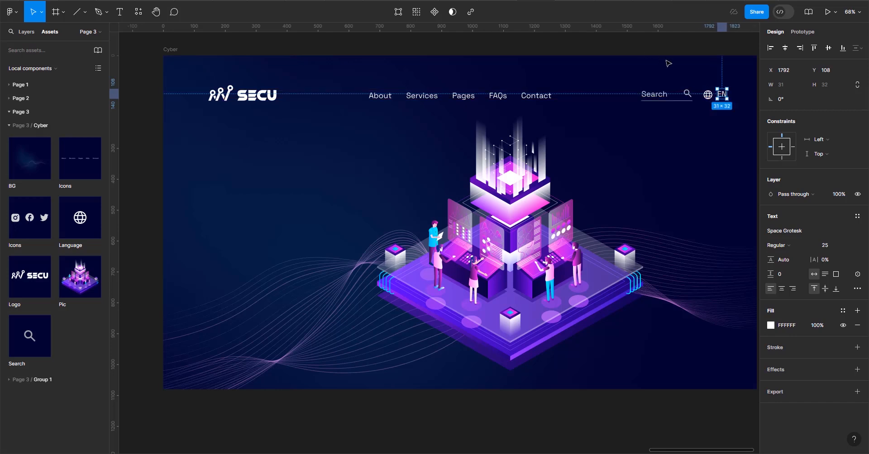
- Select the Search label, underline, search icon, globe icon and EN label without the background or illustration, and shift them 50 px left
scroll(676, 59, "down", 3)
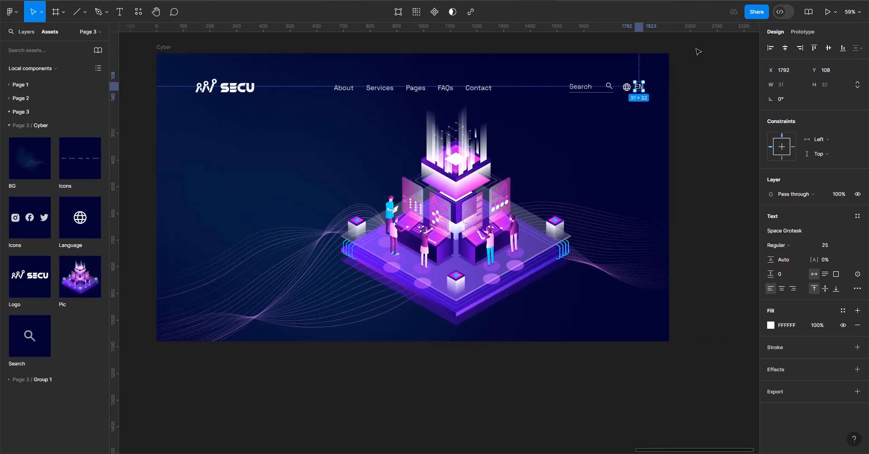
left_click(715, 62)
left_click_drag(697, 53, 577, 115)
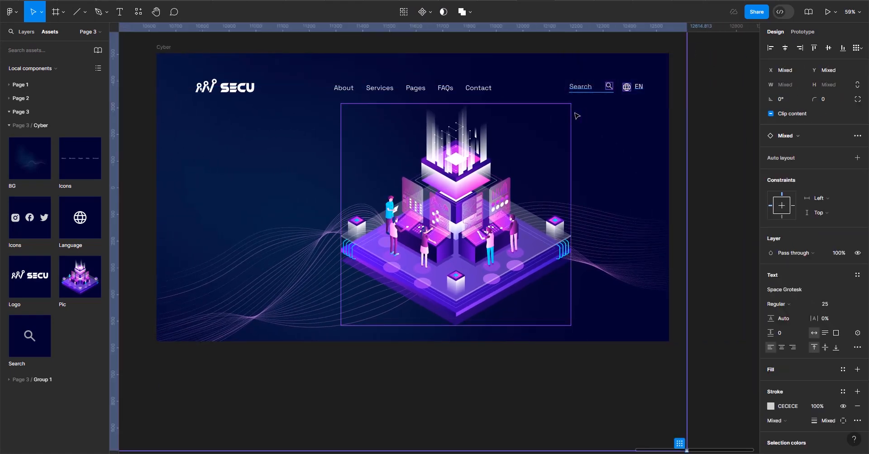
left_click(600, 121, "shift")
left_click(533, 156, "shift")
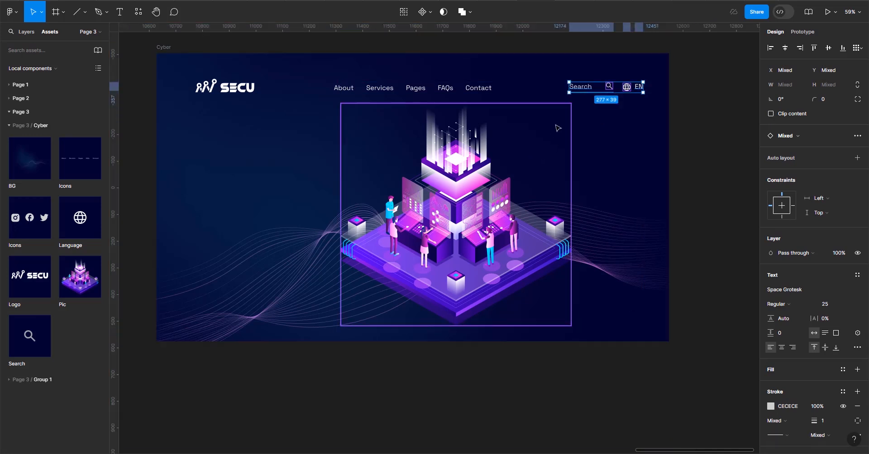
key("shift+Left")
key("shift+Left")
key("shift+Left")
key("shift+Left")
key("shift+Left")
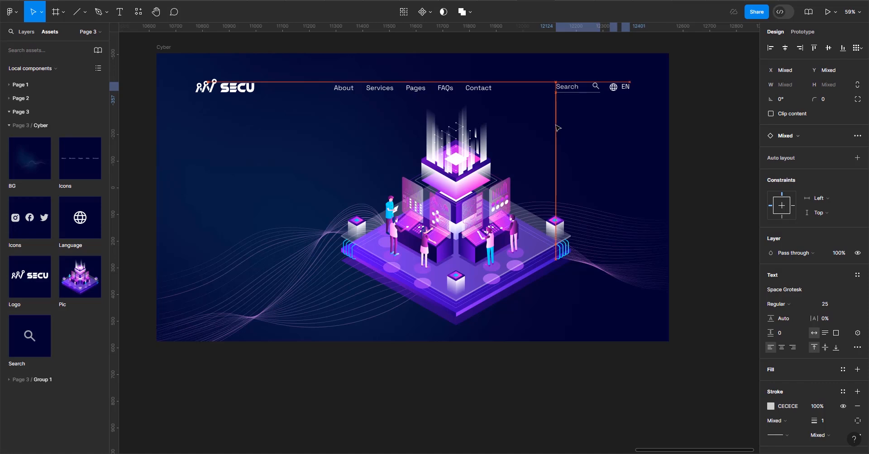
left_click(563, 49)
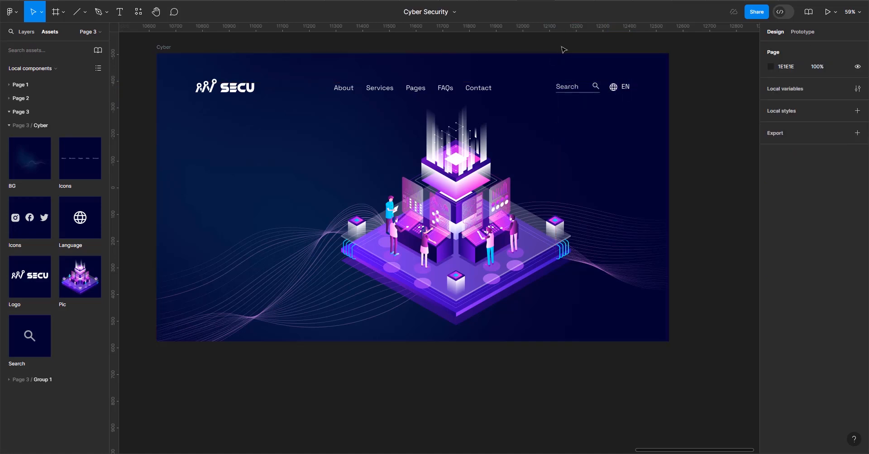
- Move only the Search label 40 px further left, to X 1457
left_click(569, 84)
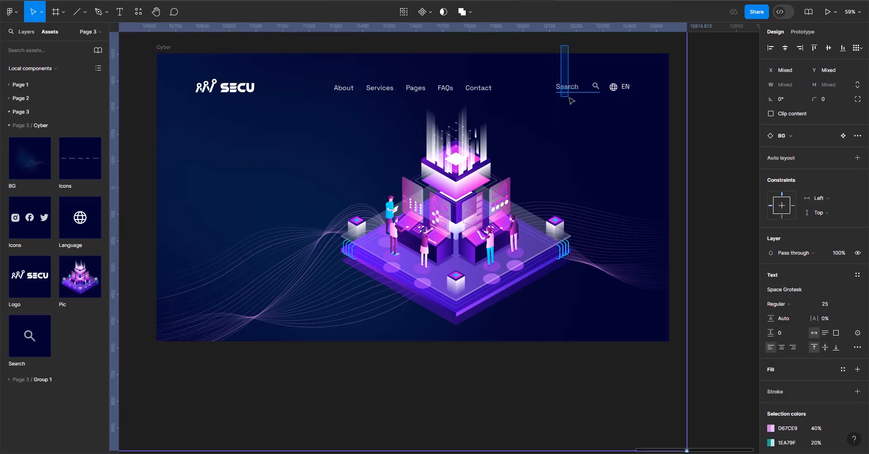
left_click(720, 101)
double_click(570, 85)
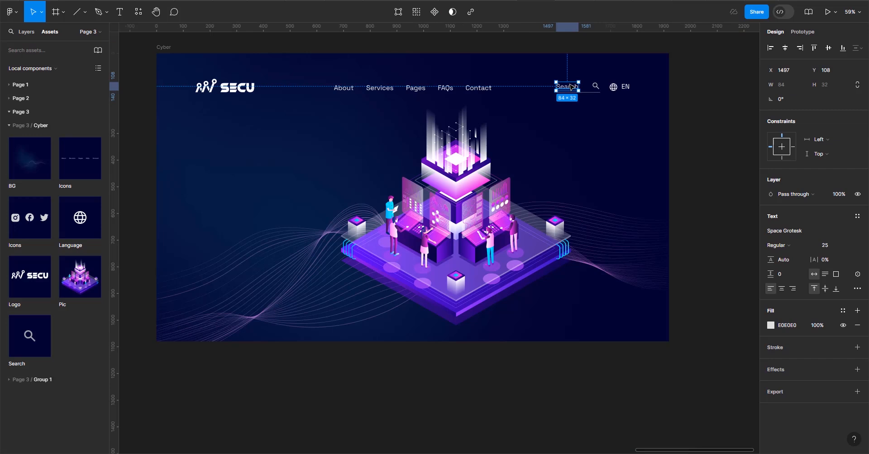
key("shift+Left")
key("shift+Left")
key("shift+Left")
key("shift+Left")
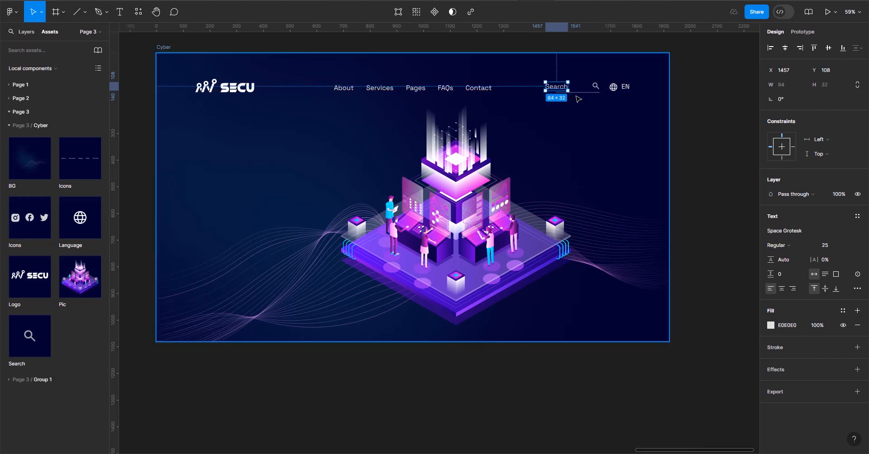
- Extend the Search underline's left end to X 1457 under the label, making it 205 px wide
left_click(576, 96)
left_click(576, 93)
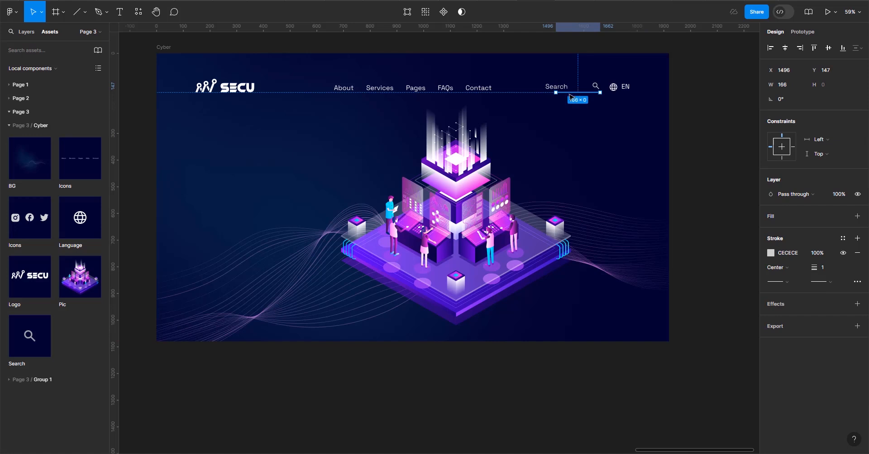
left_click_drag(556, 93, 545, 93)
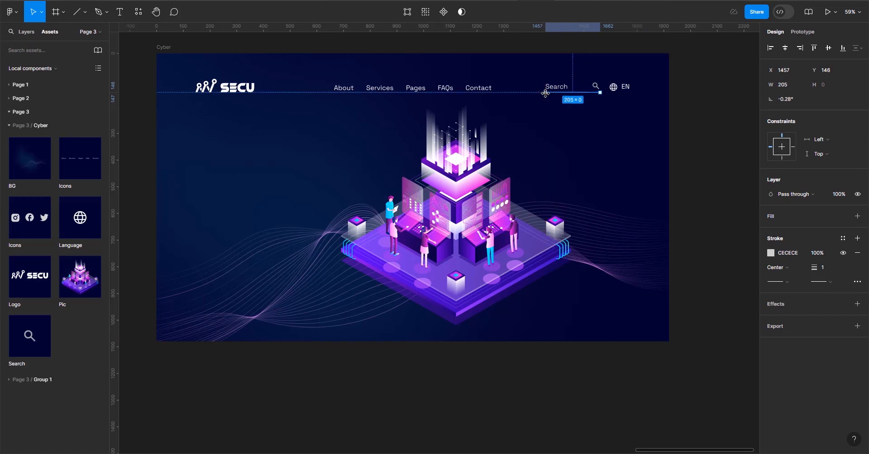
left_click(531, 44)
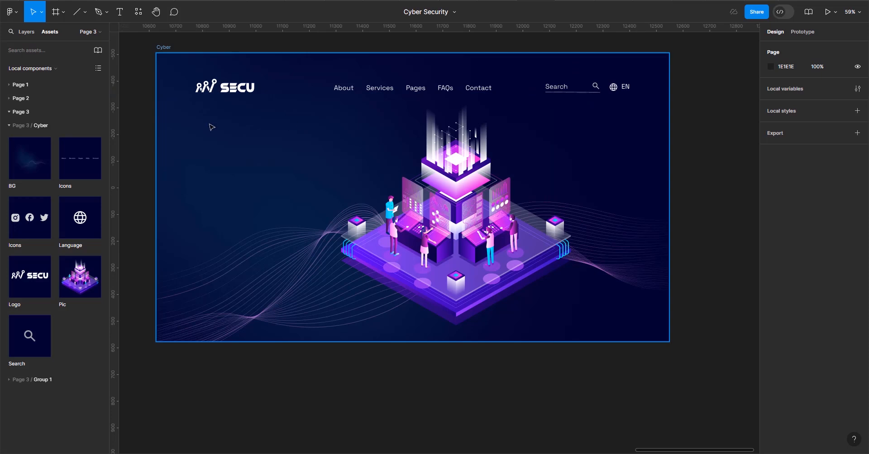
- Start a text layer below the logo at X 169, Y 307, with the Mechanismo font at size 80
left_click(120, 14)
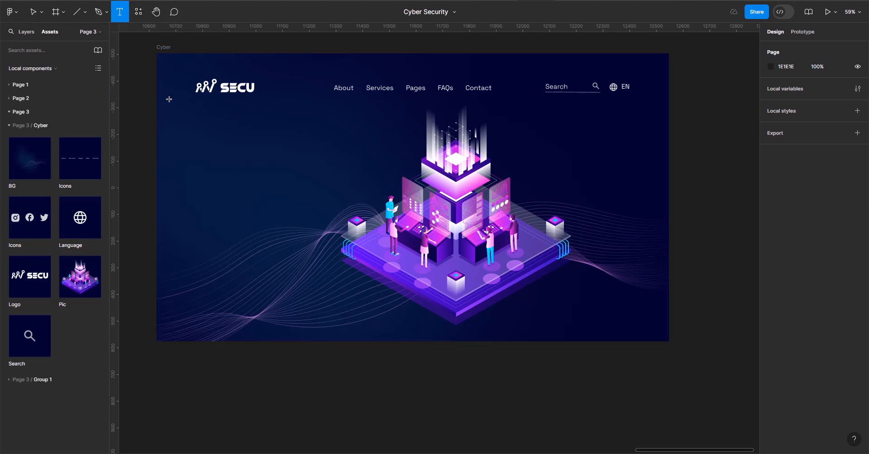
left_click(201, 136)
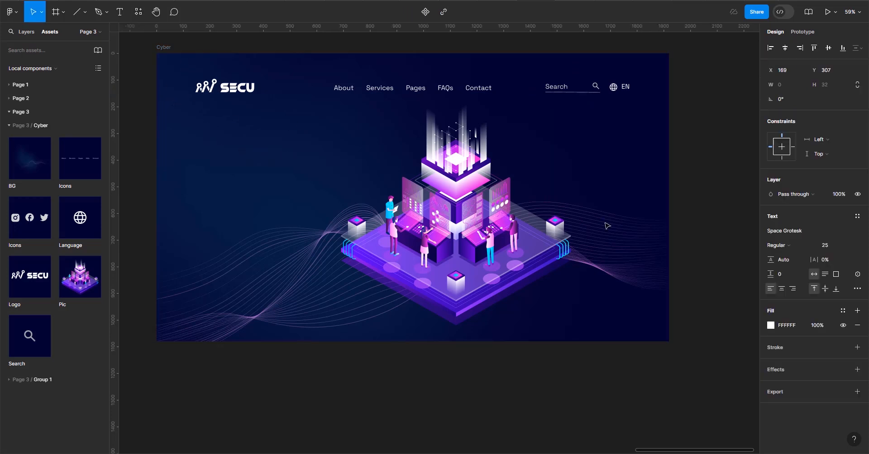
left_click(794, 235)
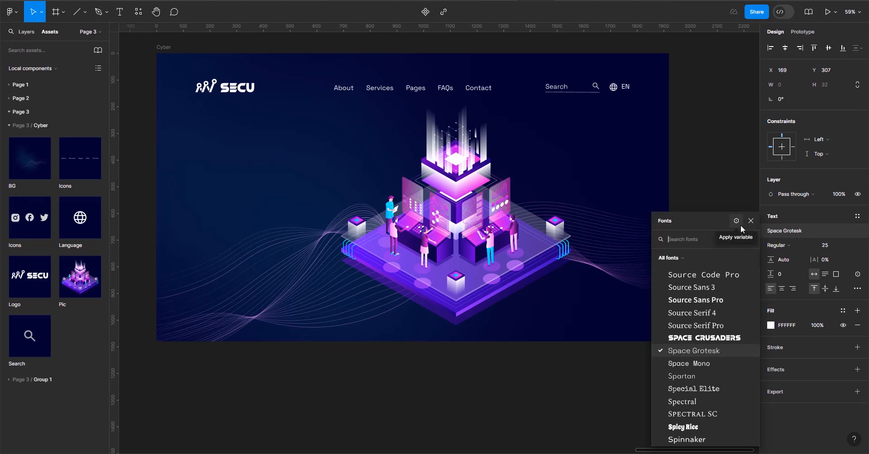
type("me")
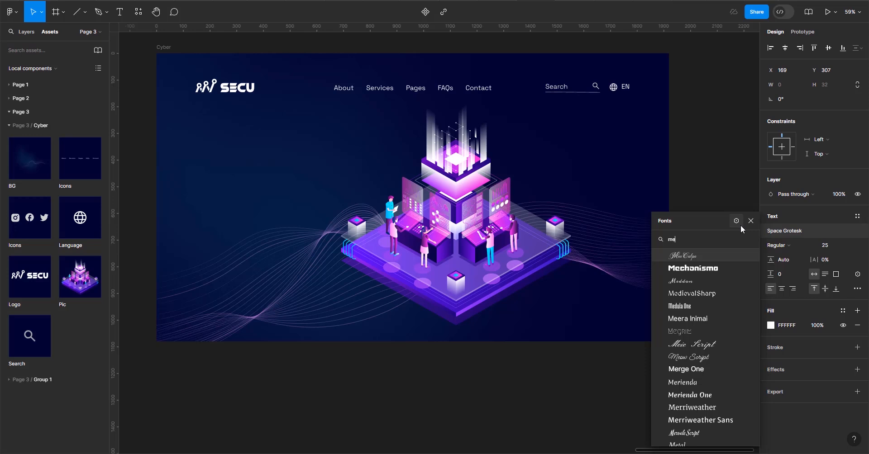
left_click(733, 267)
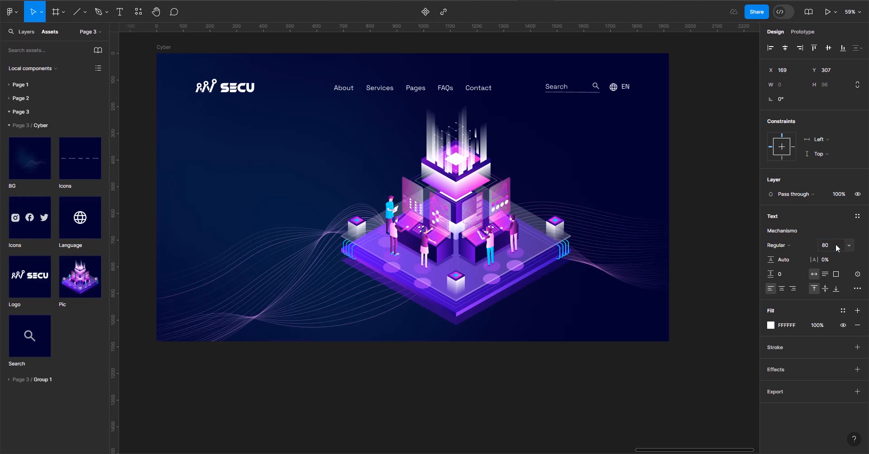
- Enter the heading text "We Are Ready To Protect You" in the new text layer
type("W")
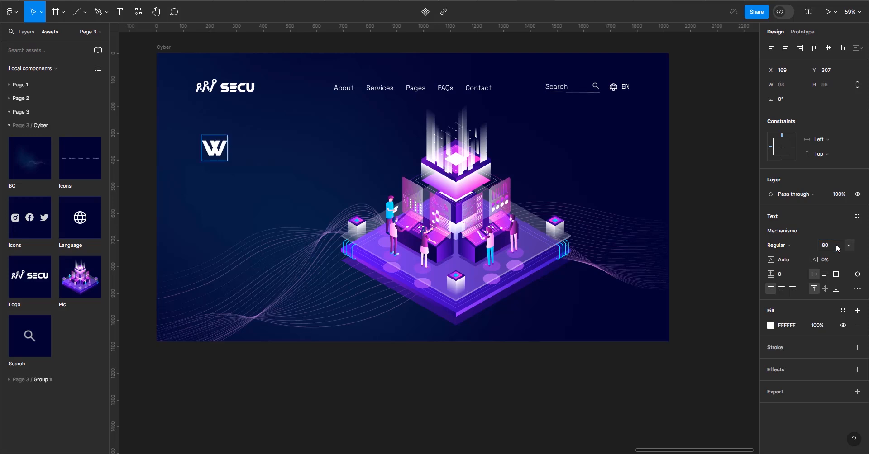
type("e Are")
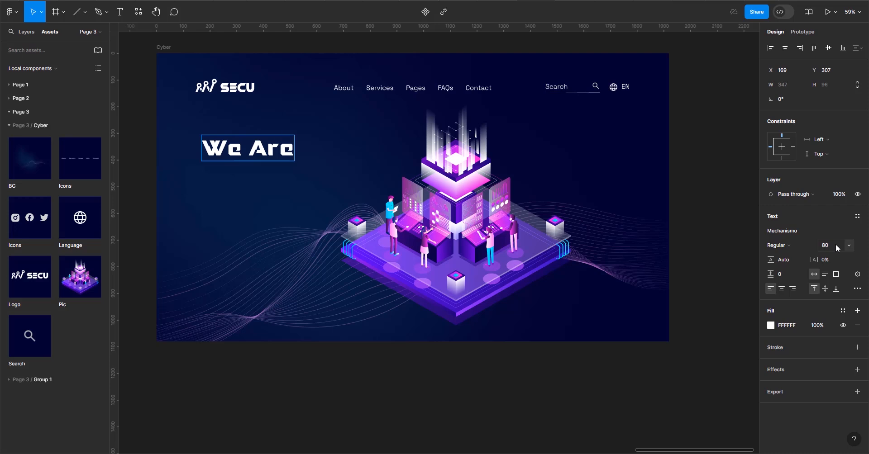
type(" Rea")
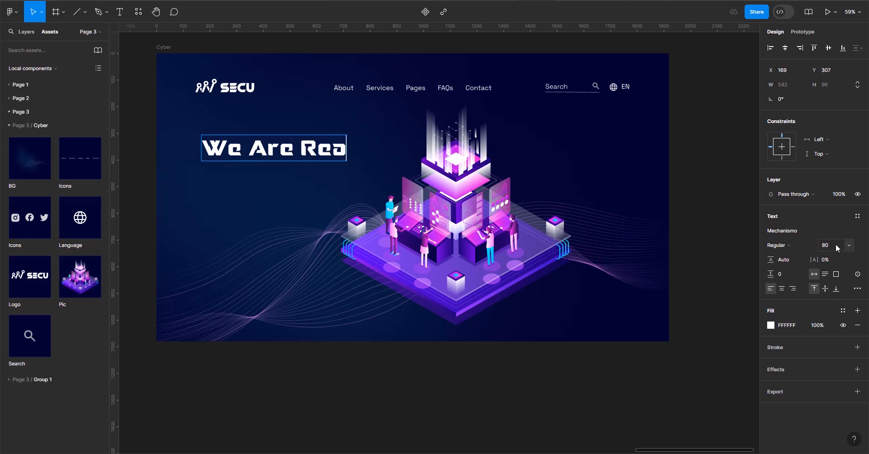
type("dy ")
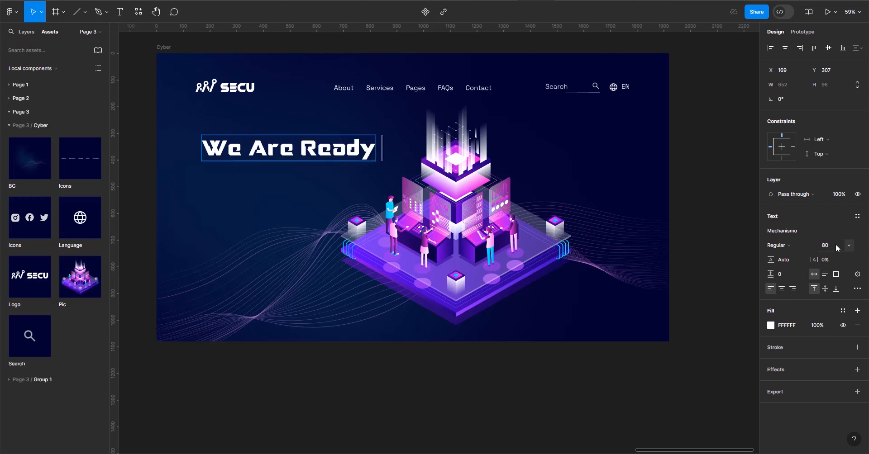
type("To")
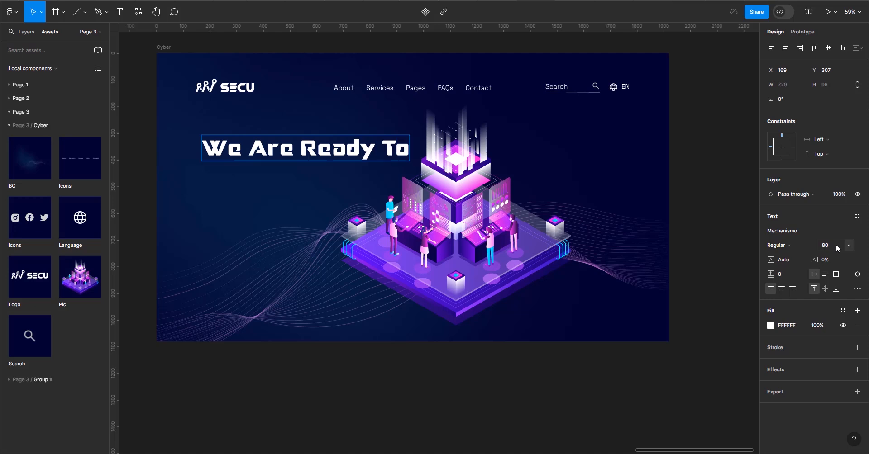
type(" Pr")
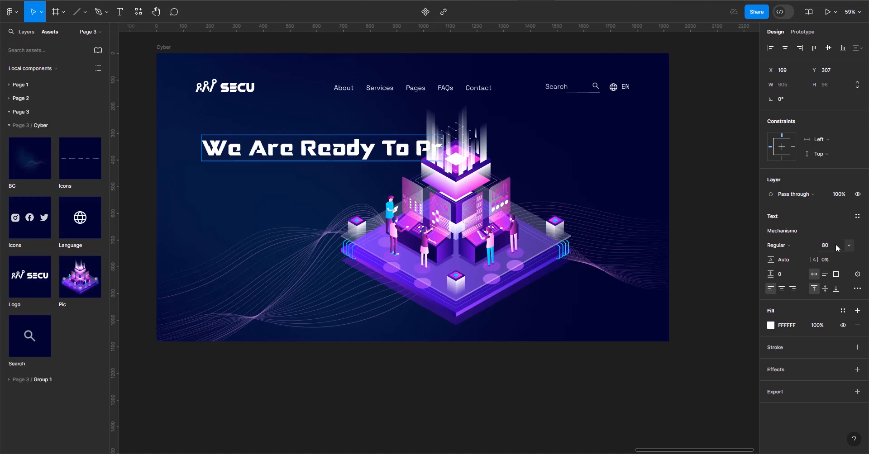
type("otect ")
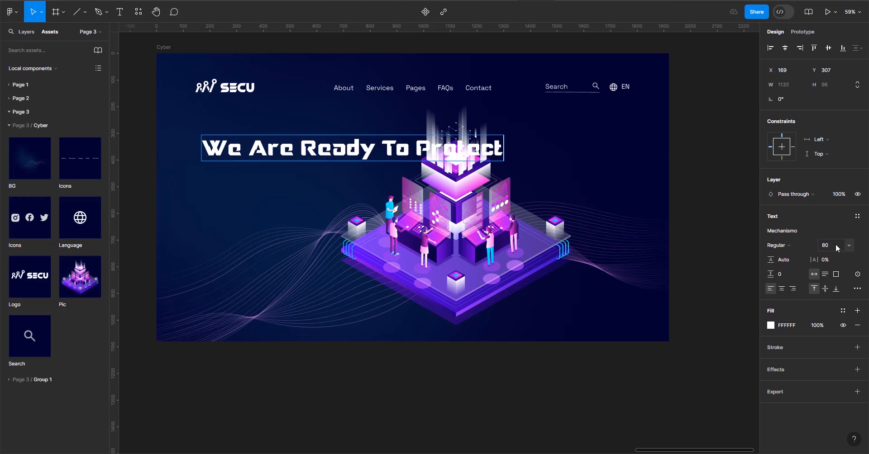
type("You")
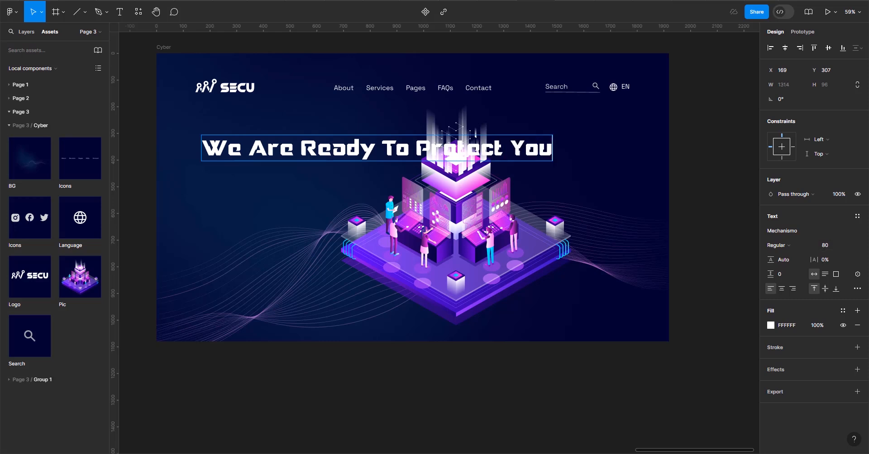
- Wrap the heading onto two lines at 979 px wide and place it at X 108, Y 302
key("Escape")
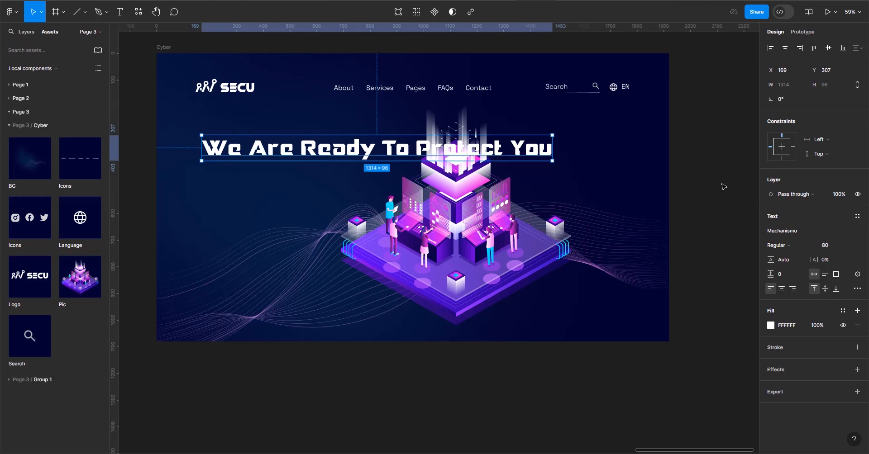
left_click_drag(552, 148, 403, 156)
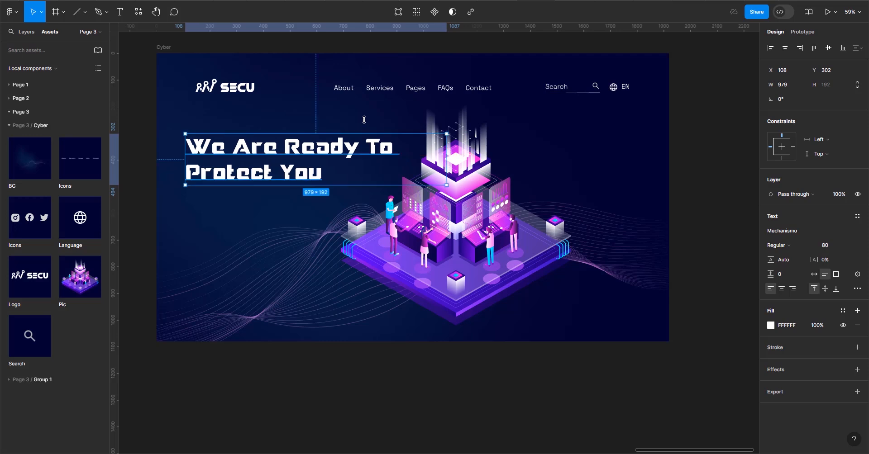
- Move the SECU logo left to X 120, keeping its Y position
left_click(201, 95)
key("Left")
key("Left")
key("Left")
key("Left")
key("Left")
key("Left")
key("Left")
key("Left")
key("Left")
key("Left")
key("Left")
key("Left")
key("Left")
key("Left")
key("Left")
key("Left")
key("Left")
key("Left")
key("Left")
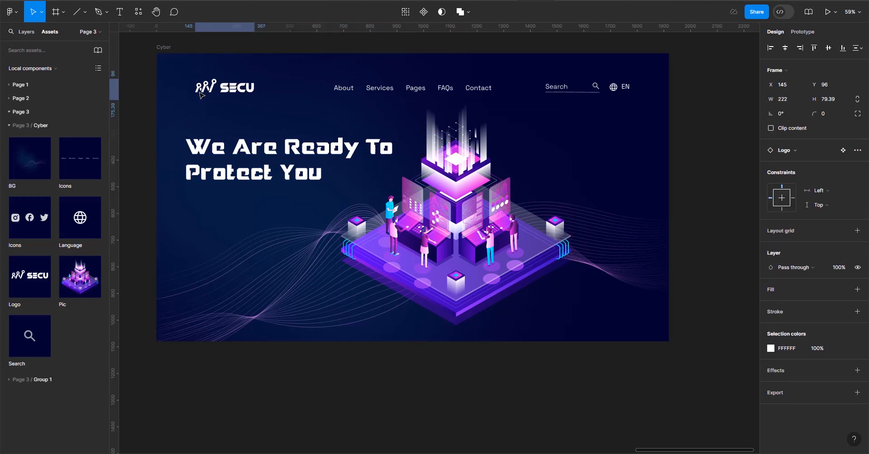
key("Left")
key("Left")
key("Left")
key("Left")
key("Left")
key("Left")
key("Left")
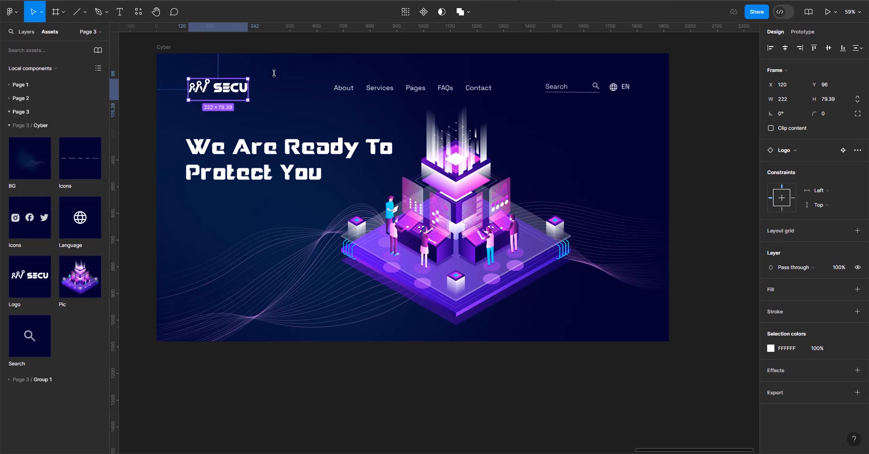
key("Escape")
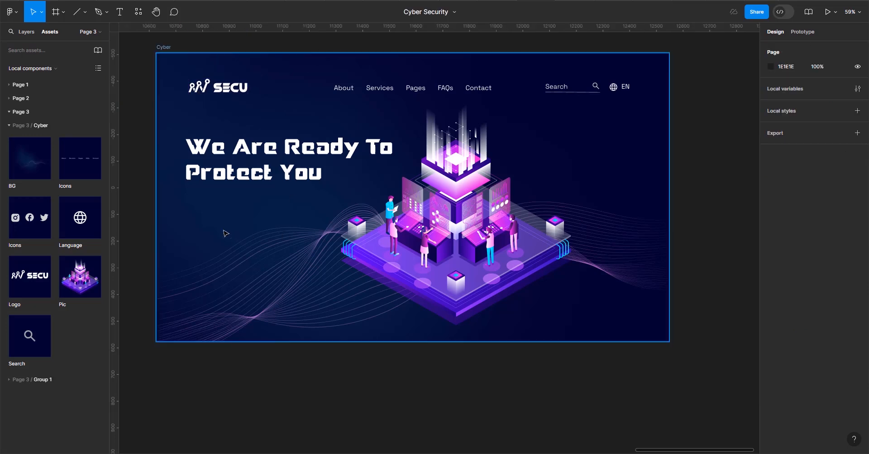
- Draw a nearly horizontal line about 265 px long below the heading at X 102, Y 519, with a stroke weight of 10
key("l")
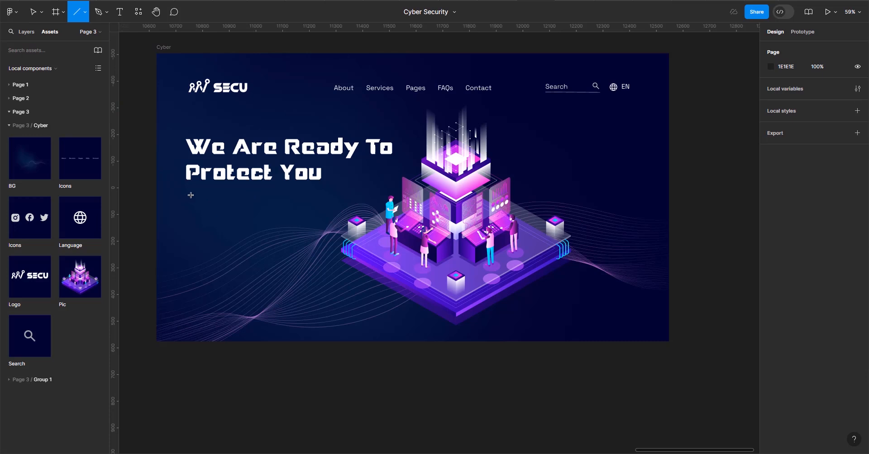
left_click_drag(183, 191, 265, 192)
left_click_drag(269, 192, 255, 193)
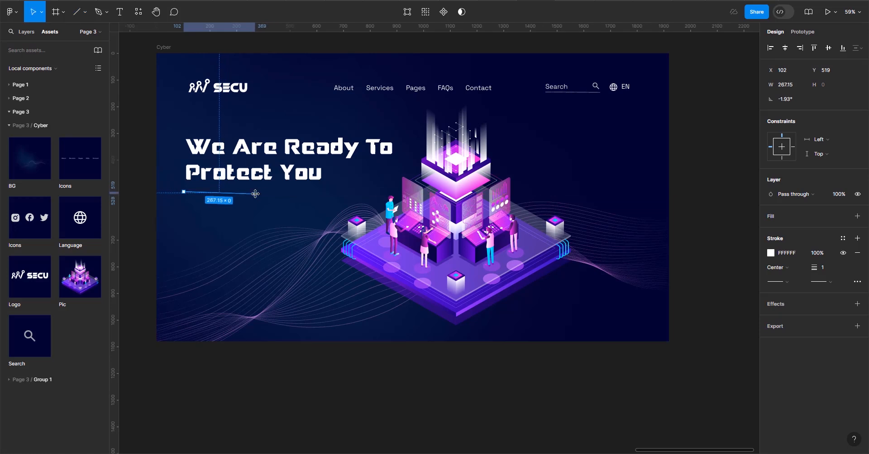
left_click_drag(256, 194, 255, 191)
left_click(822, 269)
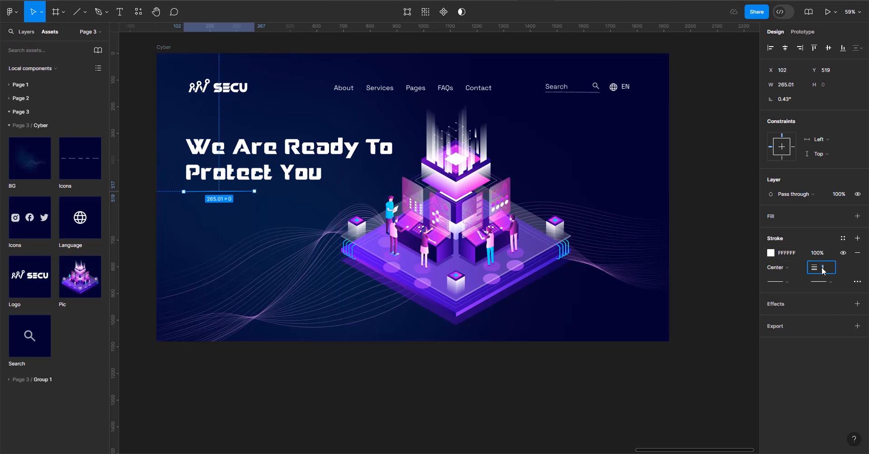
type("10")
key("Return")
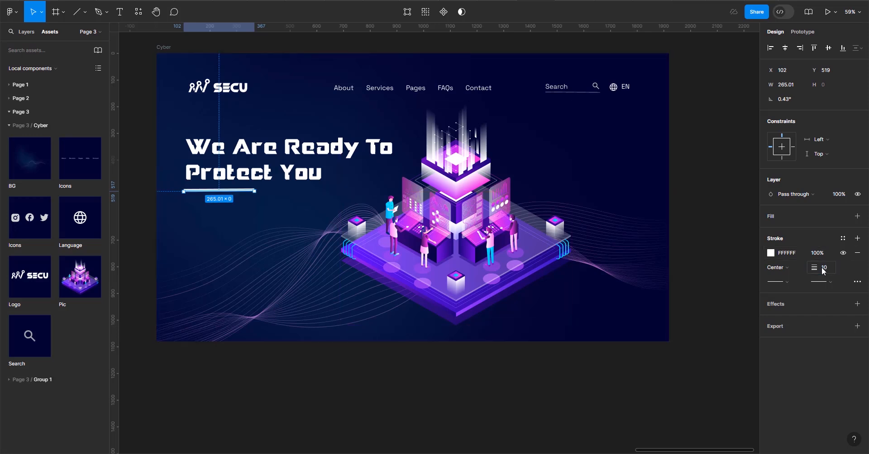
- Colour the heading's underline pink, F846E2, by sampling the glowing platform in the illustration
left_click(768, 253)
left_click(664, 345)
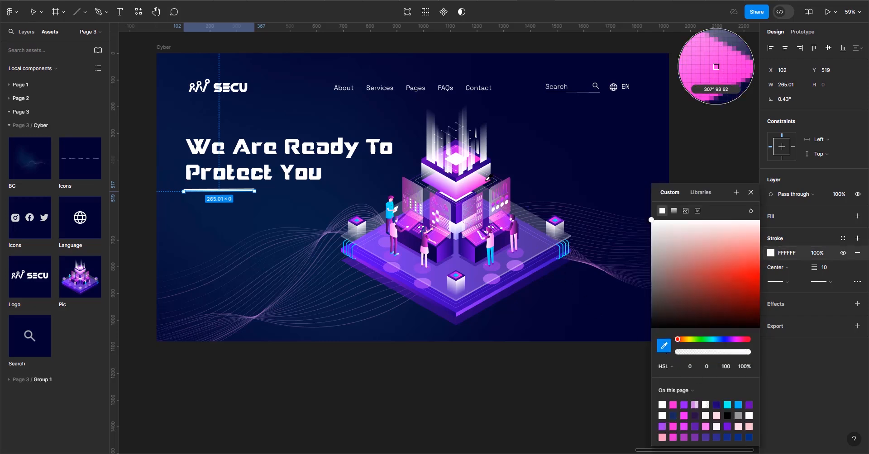
left_click(717, 73)
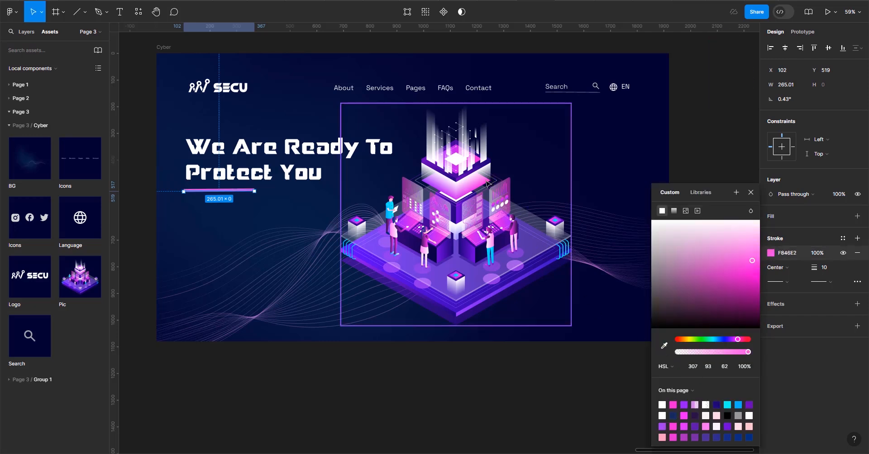
left_click(596, 391)
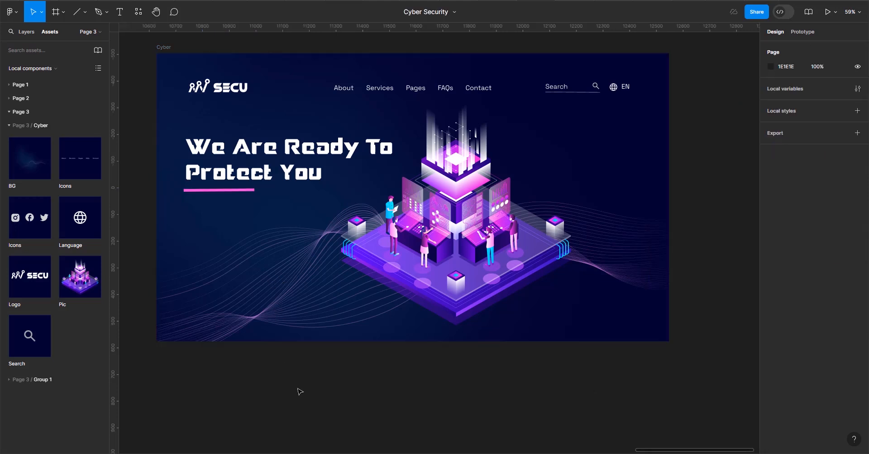
- Add the text "Secu is an enterprise powering some of the most critical, cutting-edge work in the federal government" at X 124, Y 652
key("t")
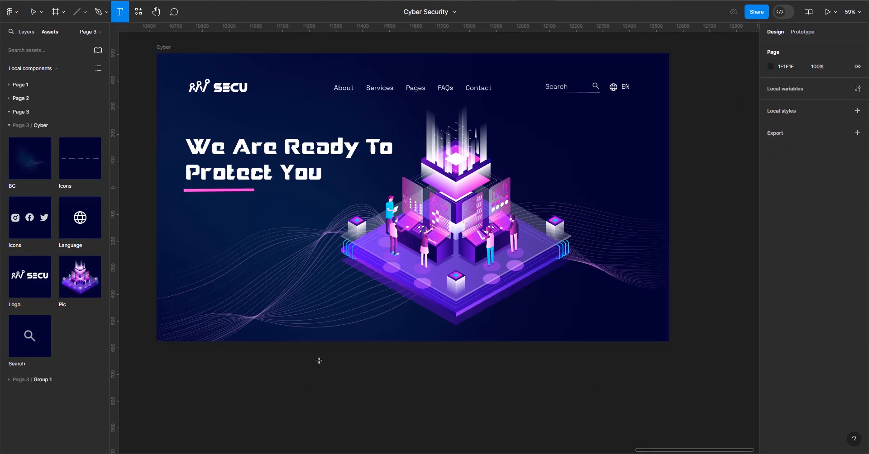
left_click(190, 227)
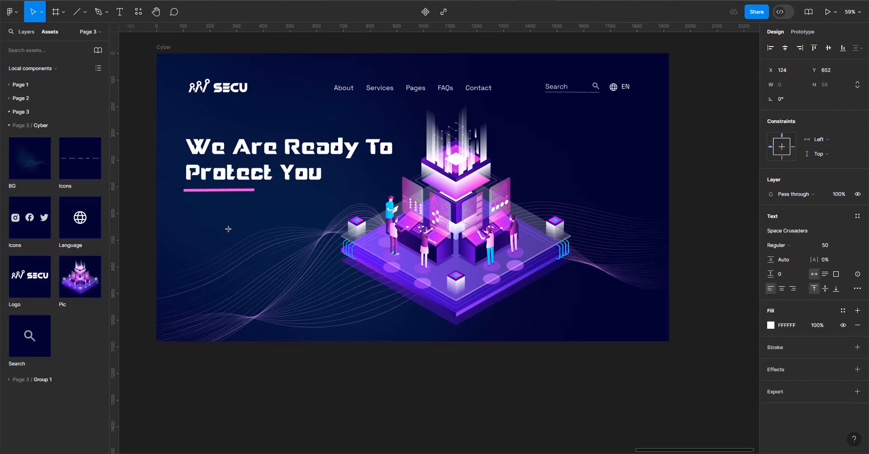
type("SECU")
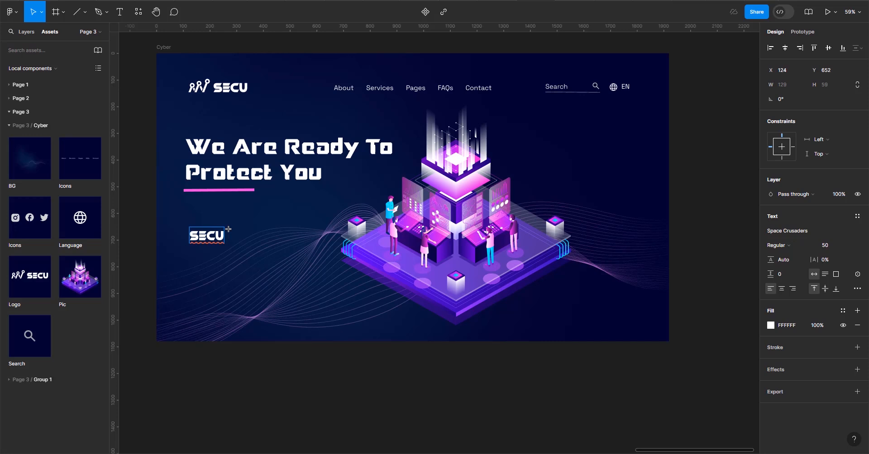
type(" IS AN ENTER")
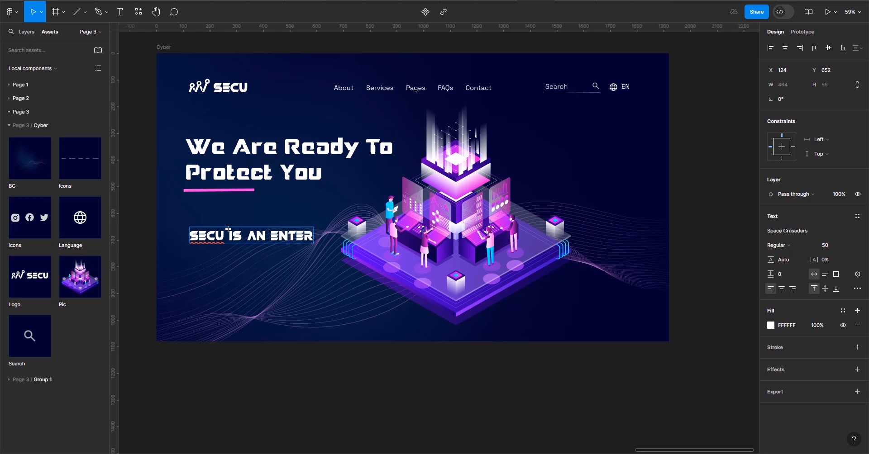
type("PRISE POW")
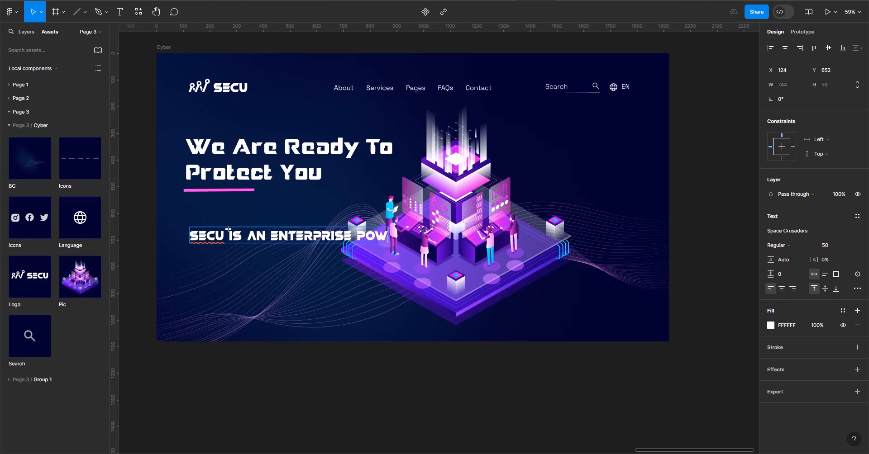
type("ERING SOME")
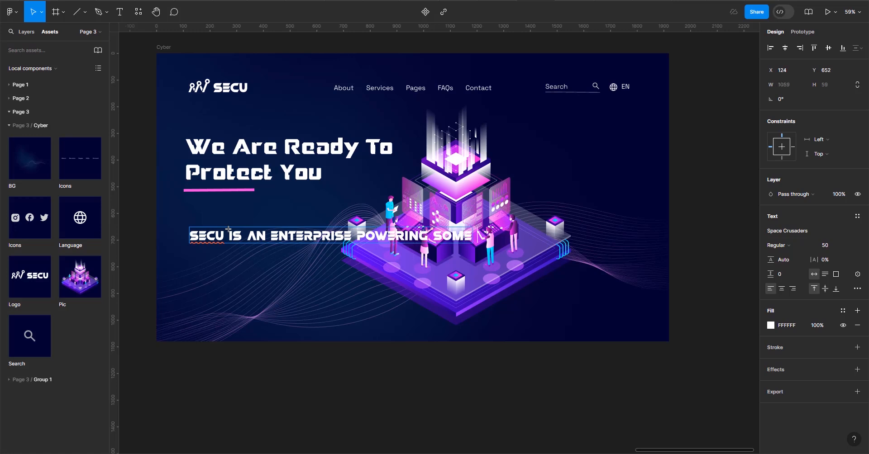
type(" OF THE MO")
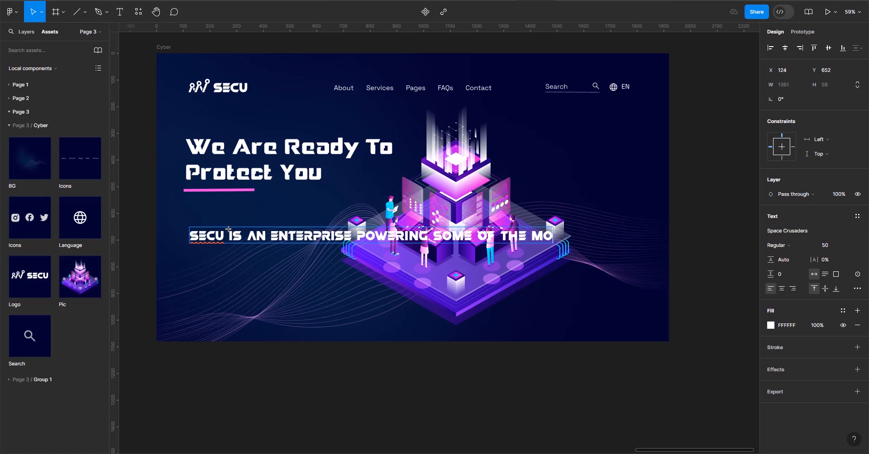
type("ST CRITI")
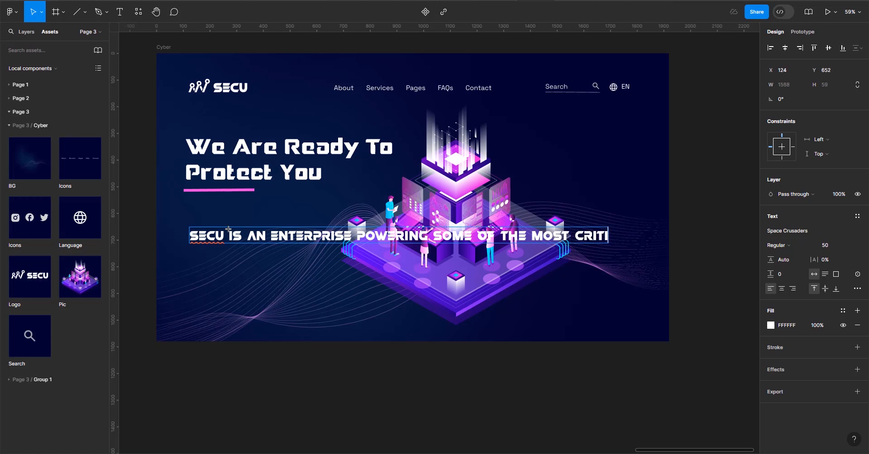
type("v")
key("BackSpace")
type("cAL , C")
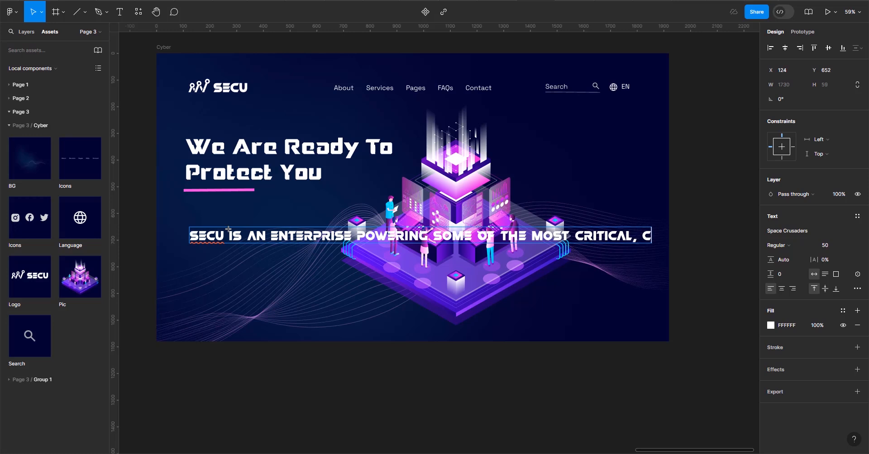
type("UTTING-EDGE")
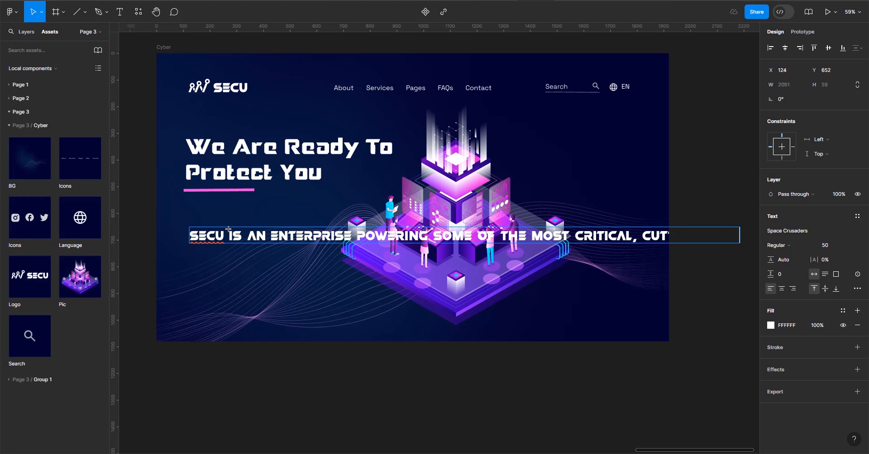
type(" TEC")
type("HNOL")
type("AND")
type("F")
type("IN")
type("THE")
- Set the paragraph to Space Grotesk at size 30 and wrap it to 551 px wide at X 102, Y 613
key("ctrl+a")
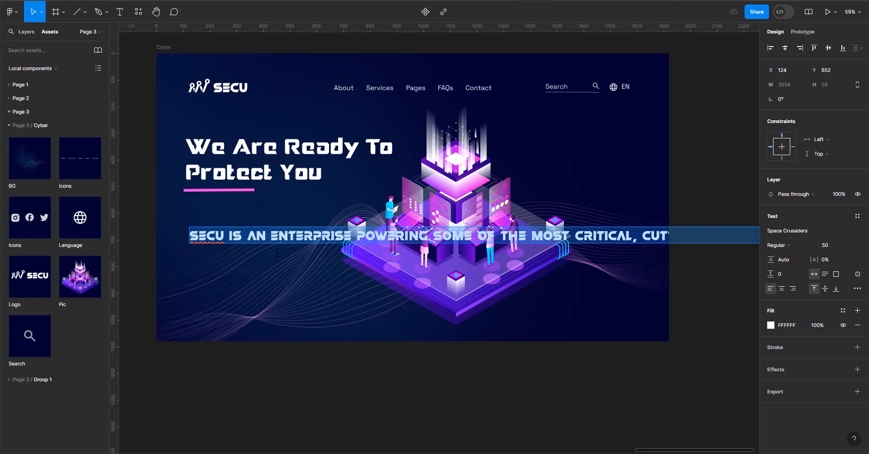
left_click(801, 231)
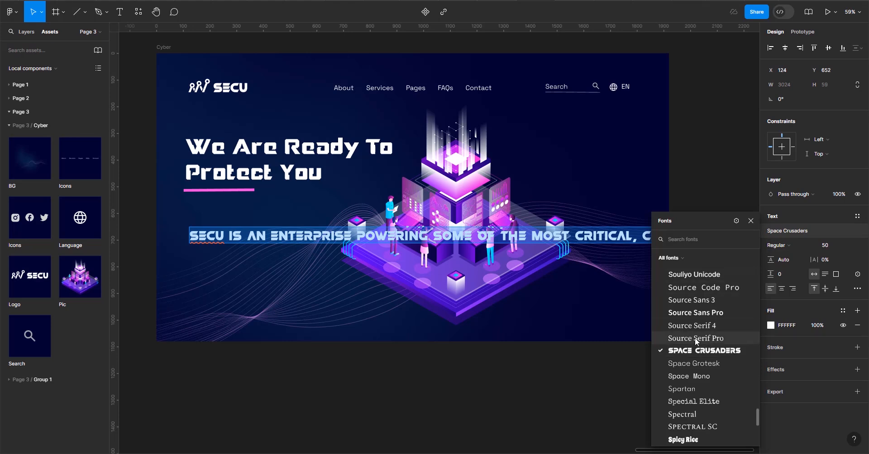
left_click(699, 363)
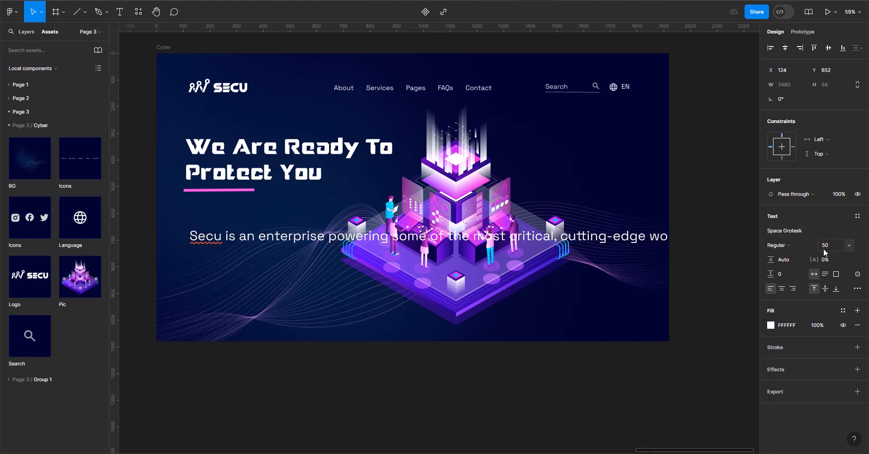
left_click(824, 246)
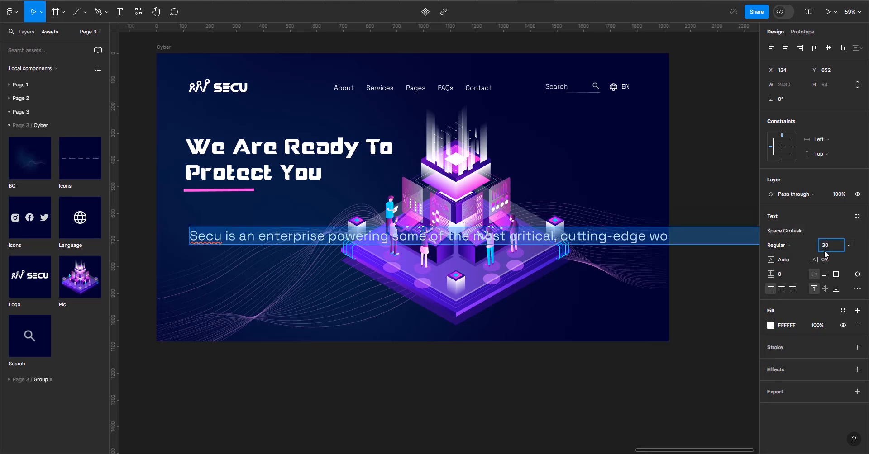
key("Return")
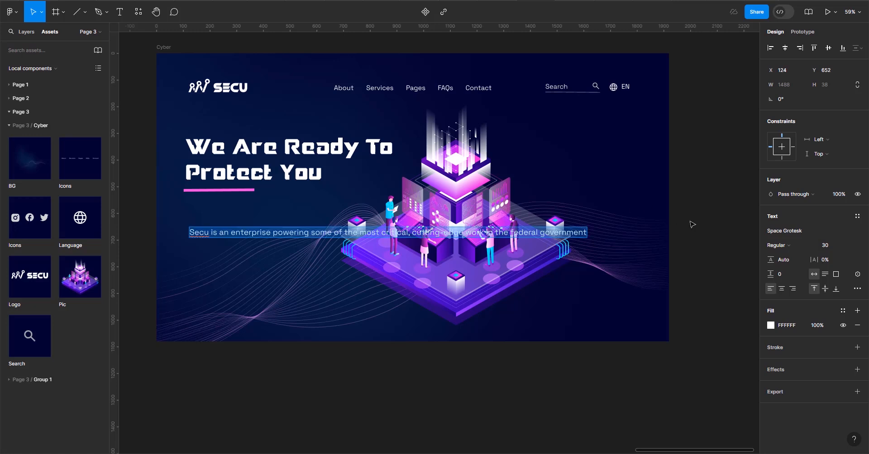
key("Escape")
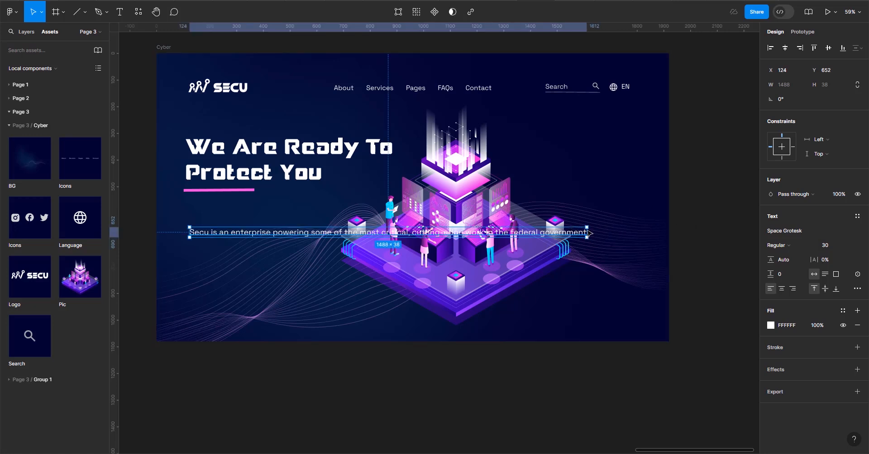
left_click_drag(588, 232, 316, 233)
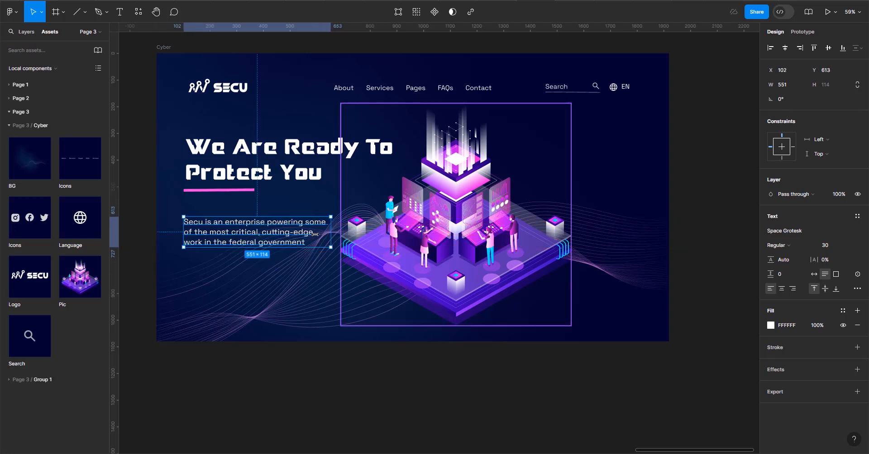
- Move the isometric illustration right to X 723, clear of the paragraph text
left_click(379, 241)
key("Right")
key("Right")
key("Right")
key("Right")
key("Right")
key("Right")
key("Right")
key("Right")
key("Right")
key("Right")
key("Right")
key("Right")
key("Right")
key("Right")
key("Right")
key("Right")
key("Right")
key("Right")
key("Right")
key("Right")
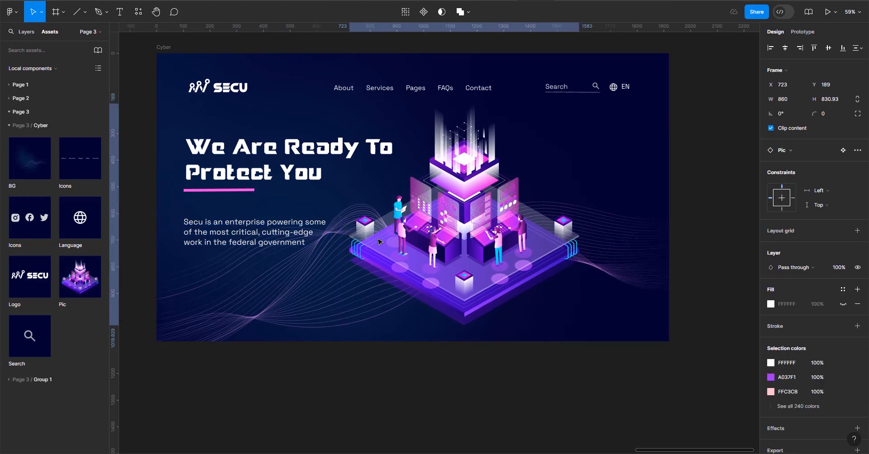
- Widen the paragraph's text box to 563 px so "work" fits on the second line
left_click(325, 233)
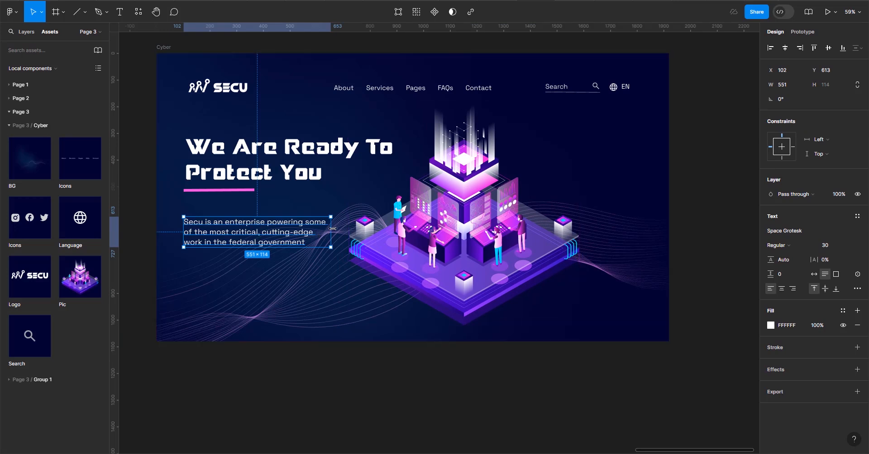
left_click_drag(333, 229, 336, 229)
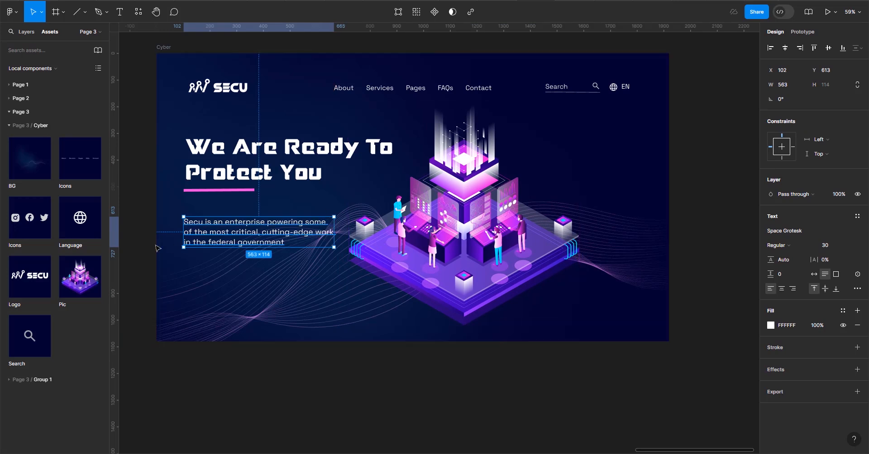
left_click(176, 237)
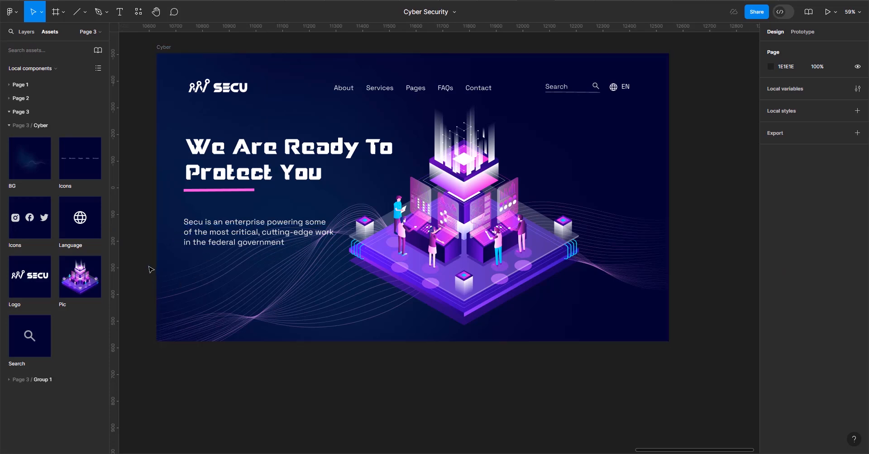
- Add the text "Get Started" in Space Mono Bold below the paragraph and align it with the paragraph at X 102, Y 812
key("t")
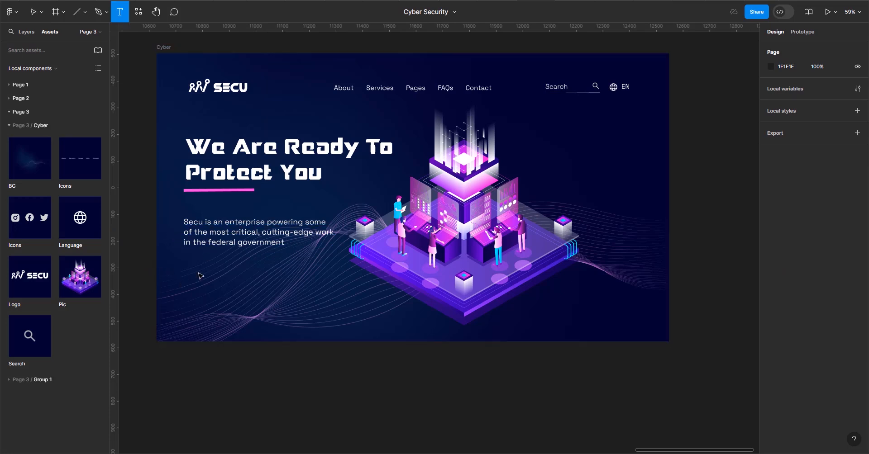
left_click(198, 273)
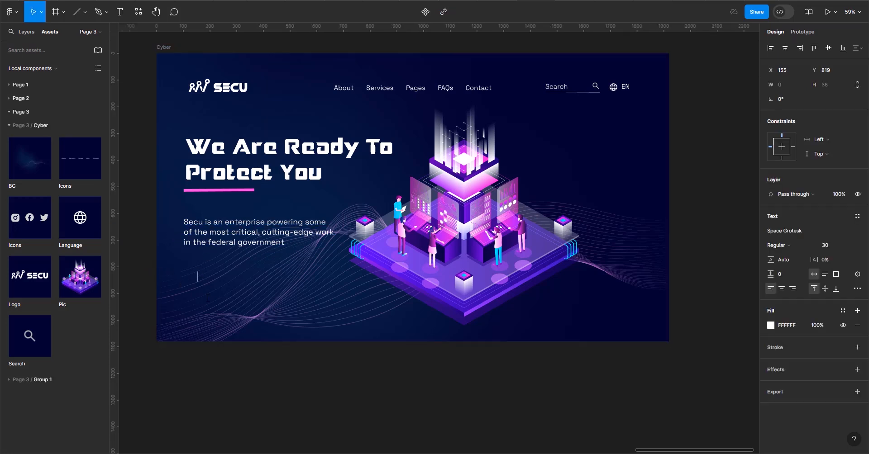
left_click(808, 229)
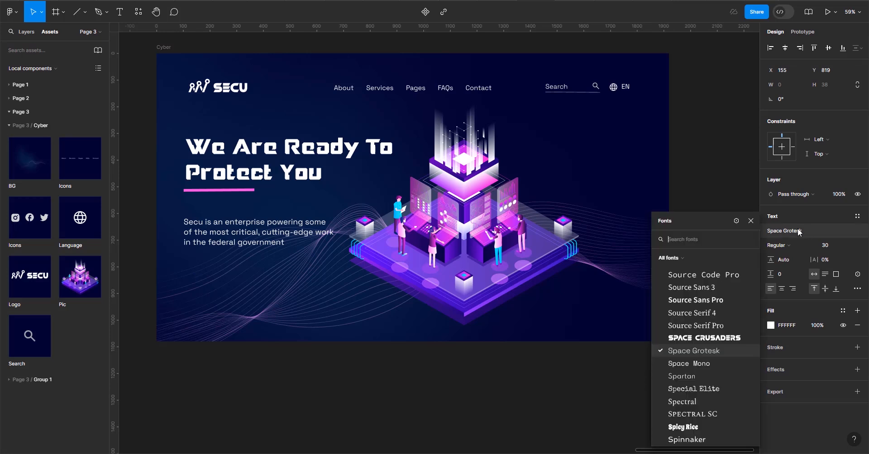
left_click(719, 362)
left_click(774, 245)
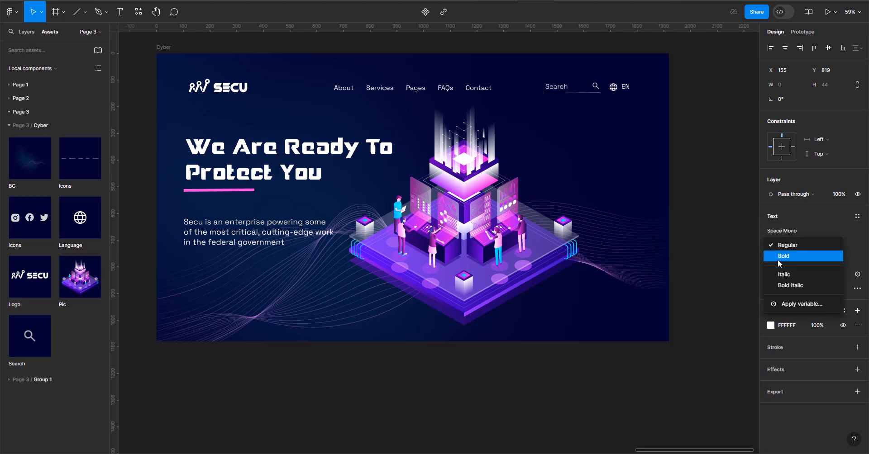
left_click(777, 257)
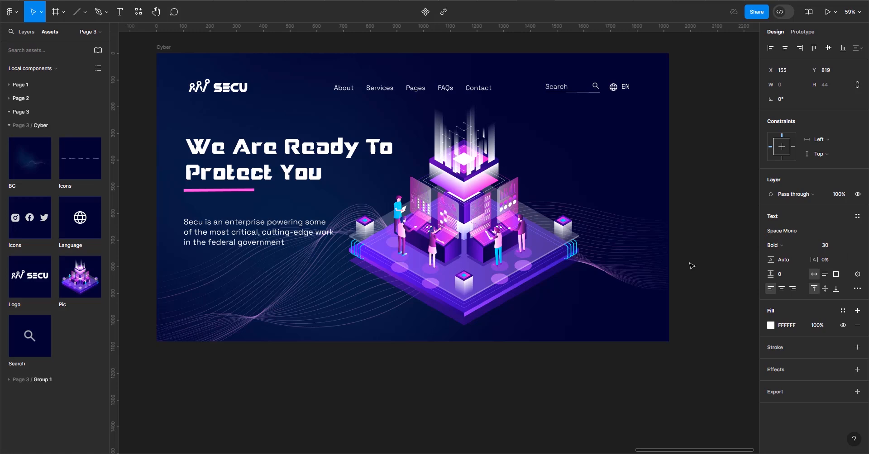
type("Get Started")
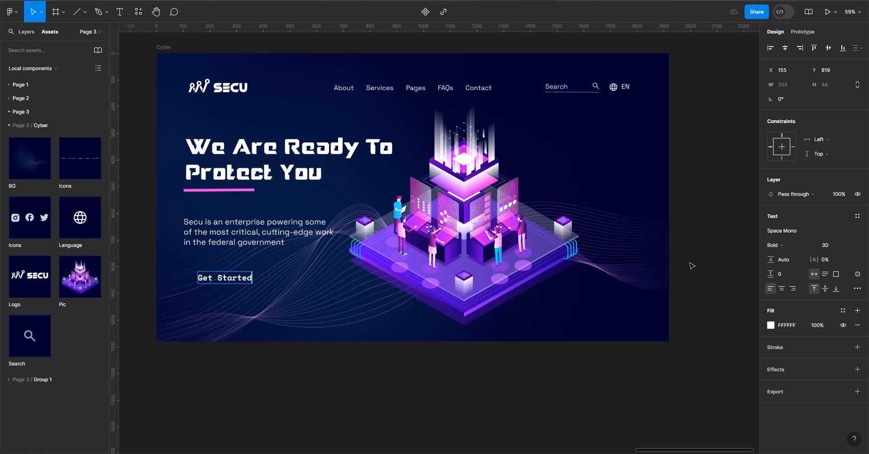
key("Escape")
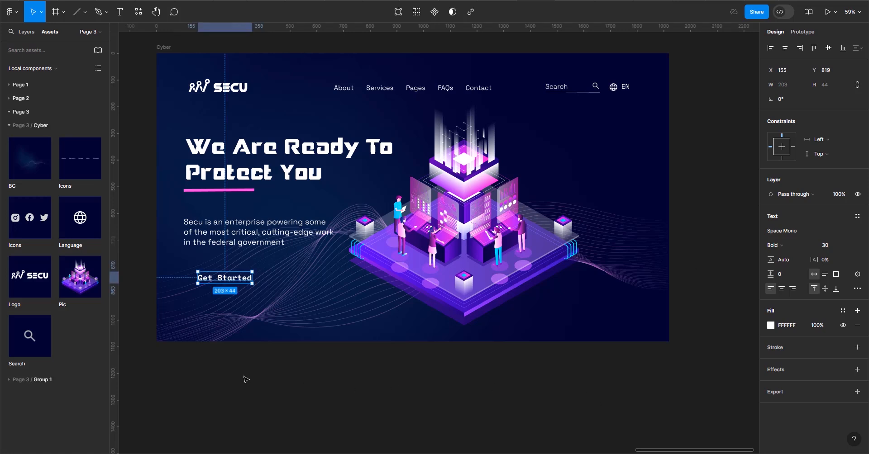
left_click_drag(217, 285, 202, 279)
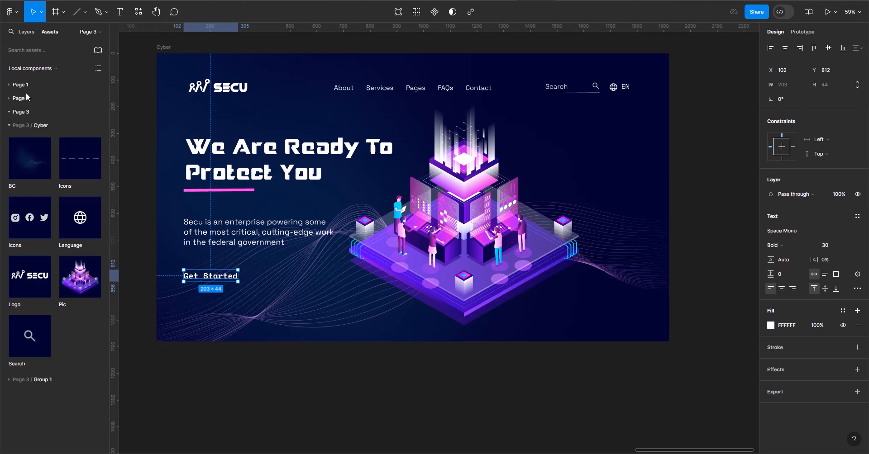
- Draw a rectangle about 251 × 89 px over "Get Started" at X 79, Y 787 and send it to the back
left_click(77, 13)
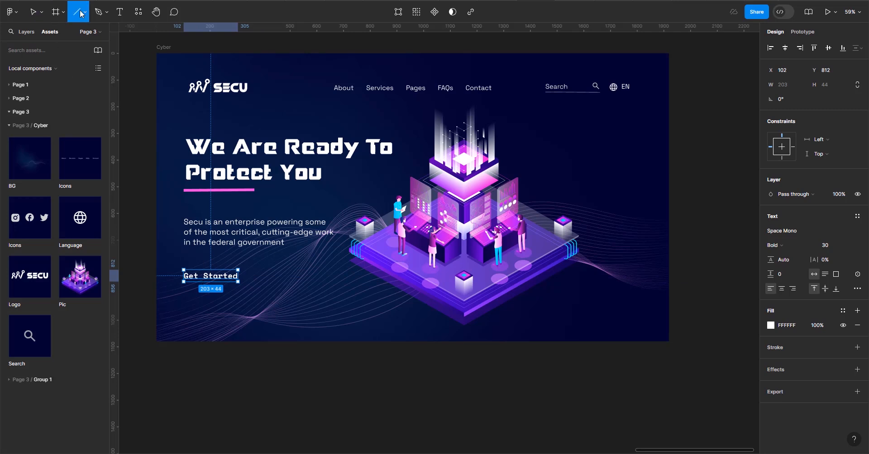
left_click(85, 12)
left_click(90, 38)
left_click_drag(178, 262, 245, 287)
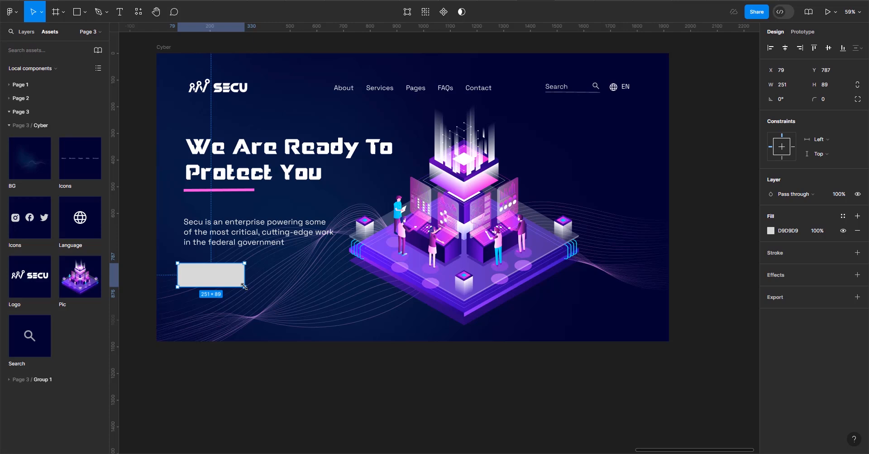
right_click(228, 275)
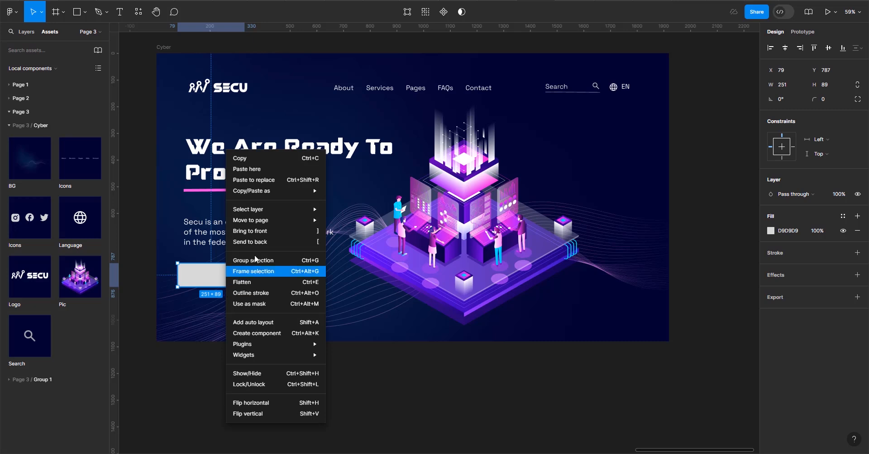
left_click(272, 239)
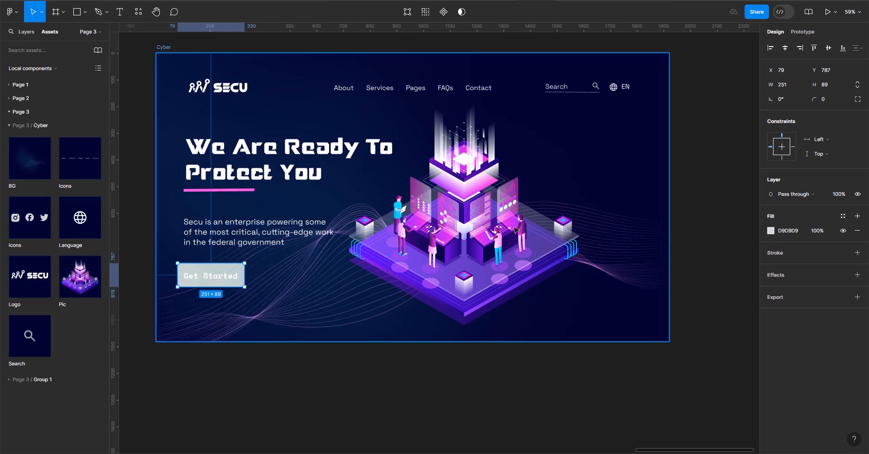
- Fill the button rectangle with blue 4409FF, starting from a colour sampled on the illustration, and round its corners to 26
left_click(771, 231)
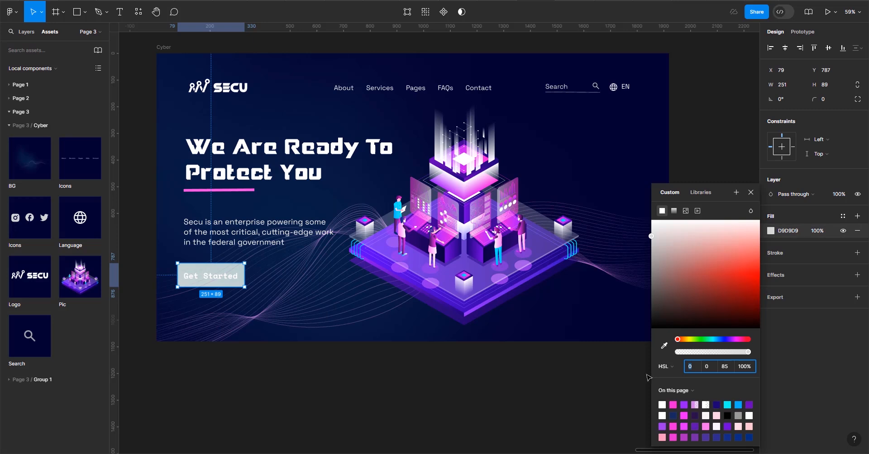
left_click(664, 345)
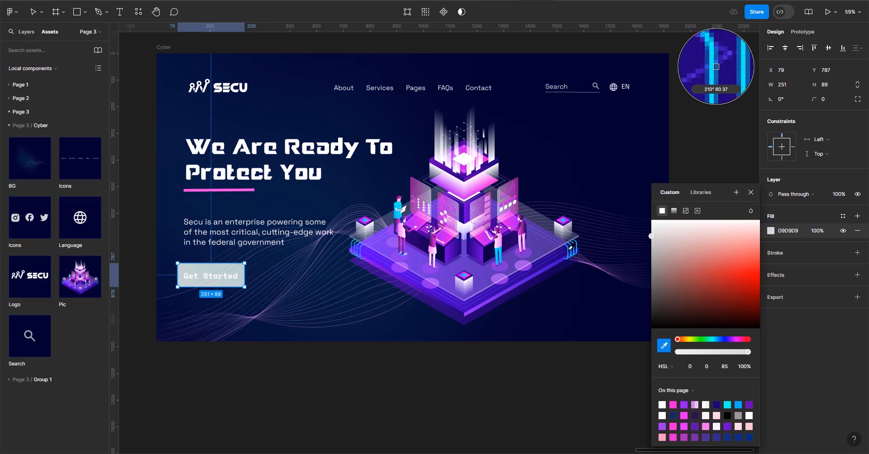
left_click(569, 250)
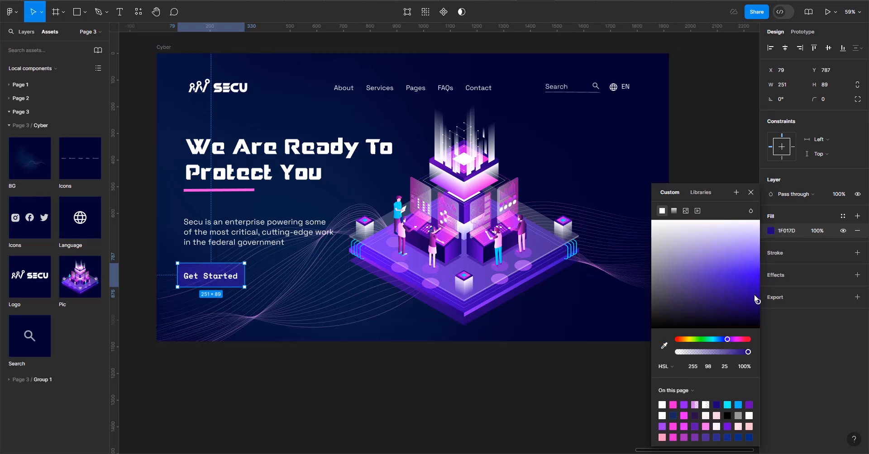
left_click_drag(756, 299, 767, 275)
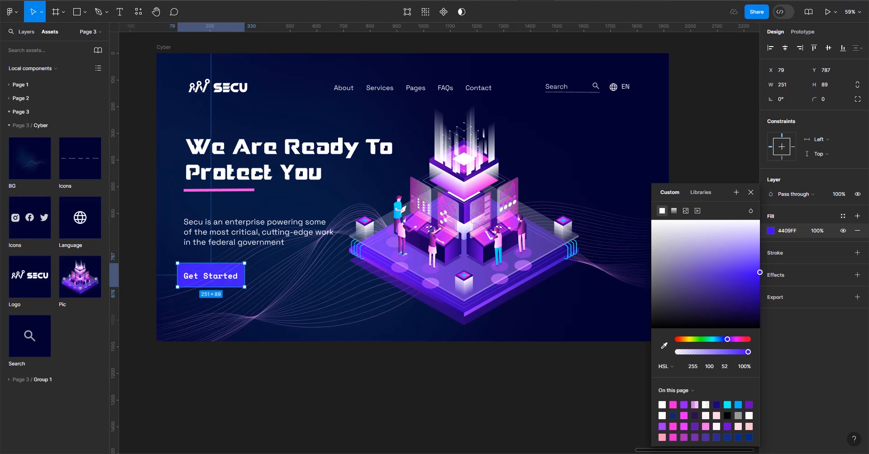
left_click_drag(814, 99, 184, 135)
left_click(751, 193)
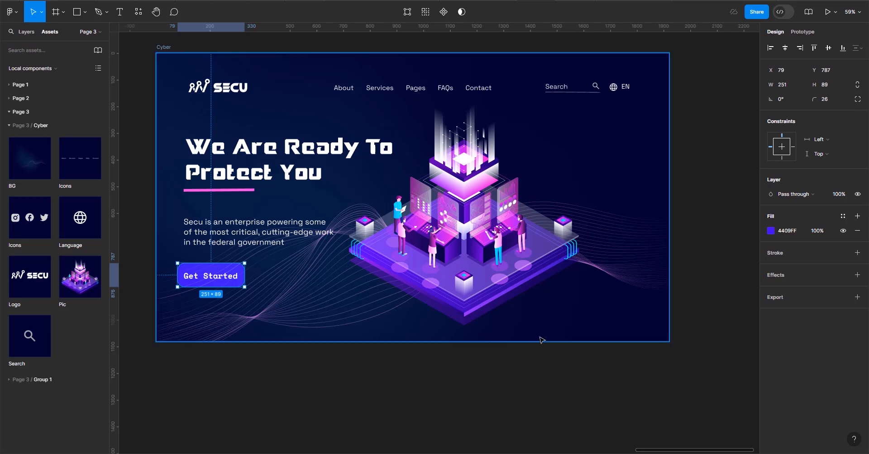
- Send the whole Cyber frame to the back of the page and deselect it
left_click(326, 314)
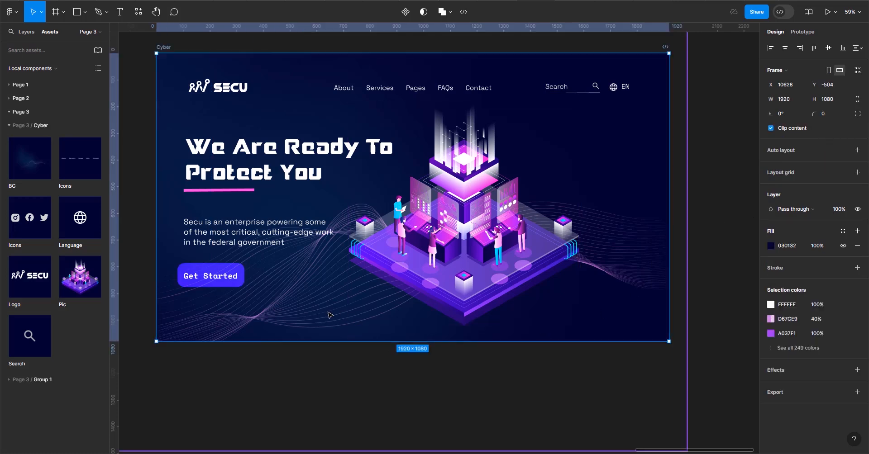
right_click(325, 312)
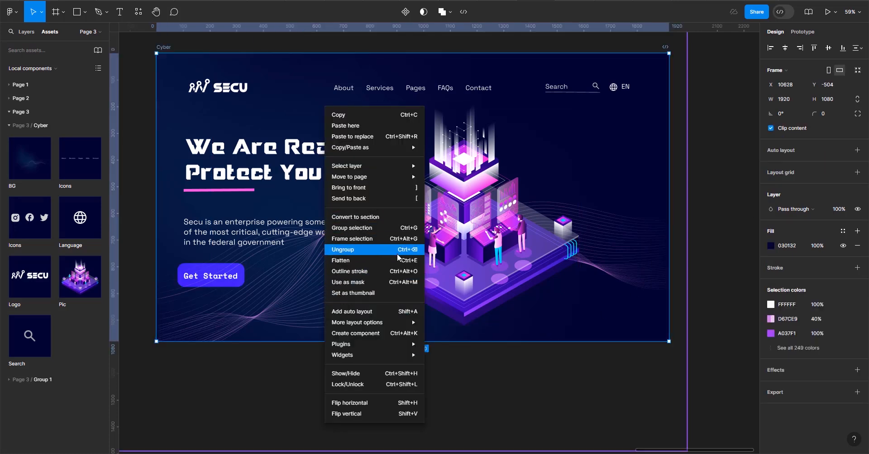
left_click(413, 198)
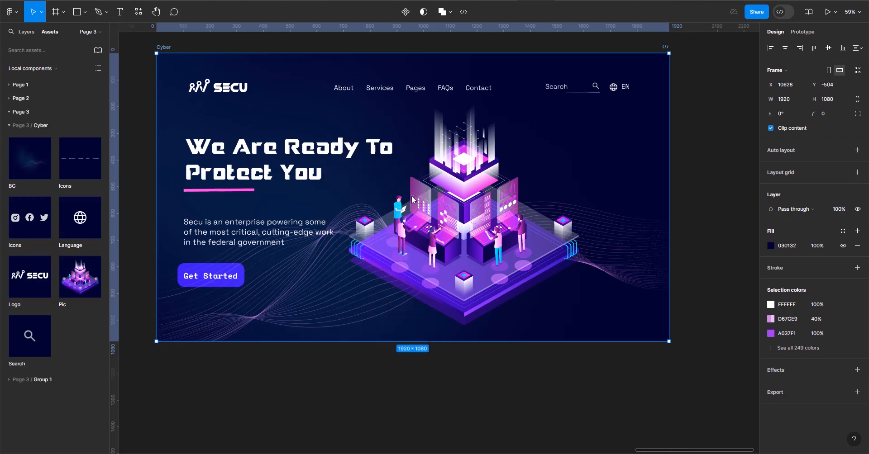
left_click(714, 220)
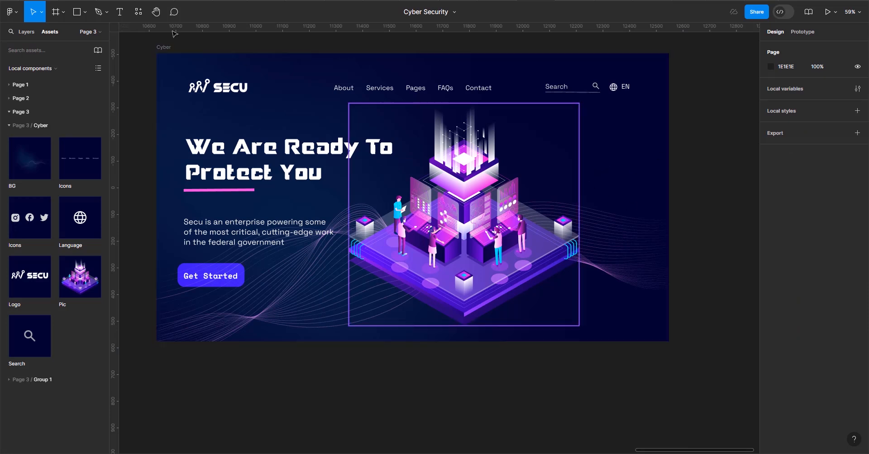
- Draw a nearly vertical line about 148 px long below the search field at X 1449, Y 275, with stroke colour DADADA
left_click(85, 12)
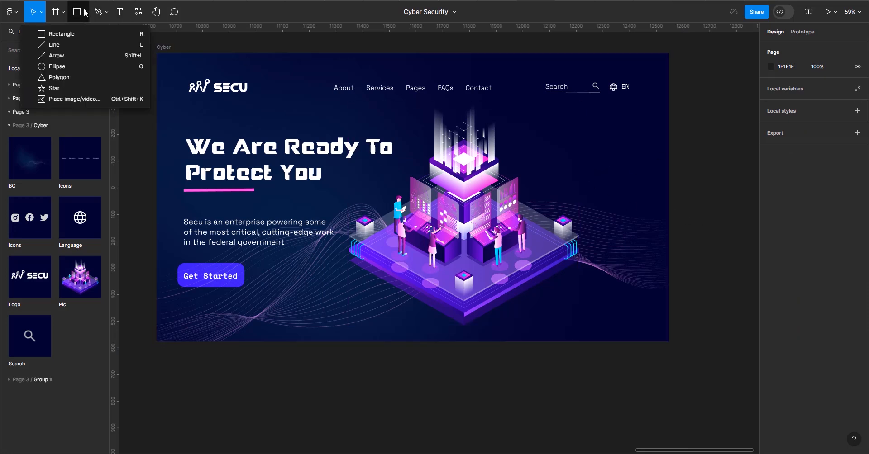
left_click(111, 45)
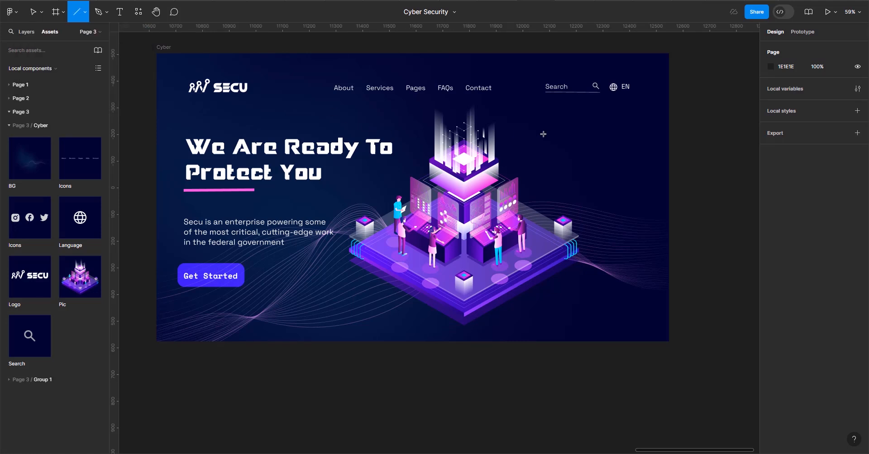
left_click_drag(543, 126, 542, 166)
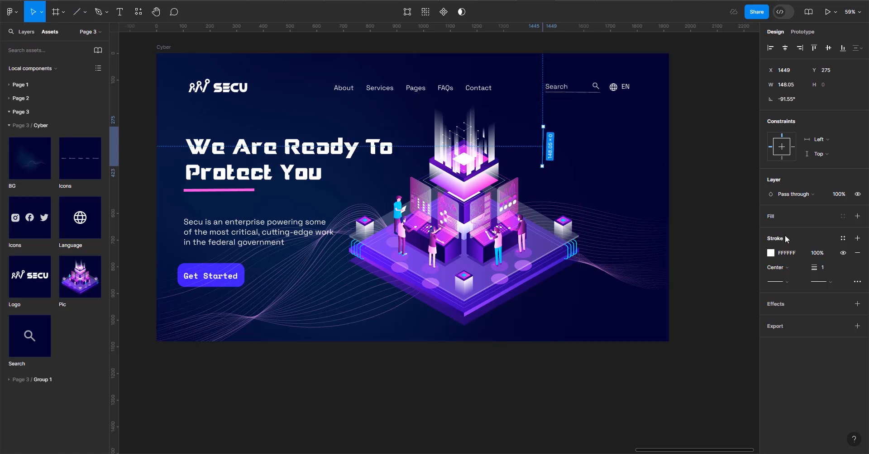
left_click(770, 253)
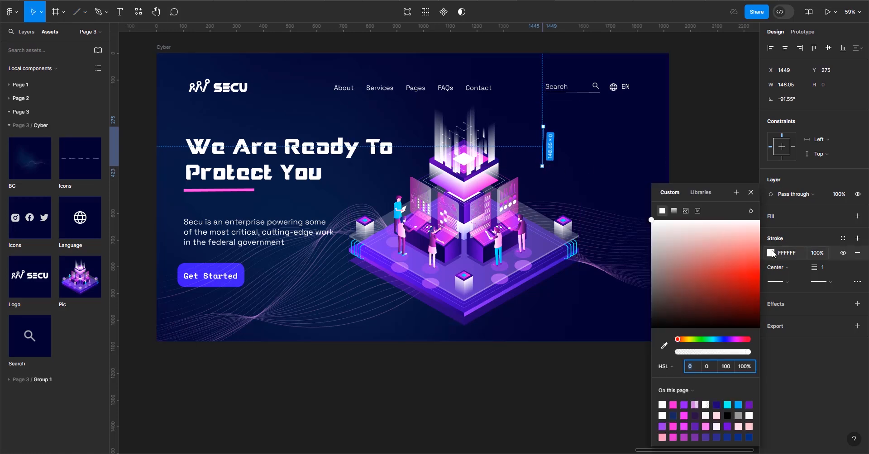
left_click(656, 229)
left_click_drag(655, 235, 643, 237)
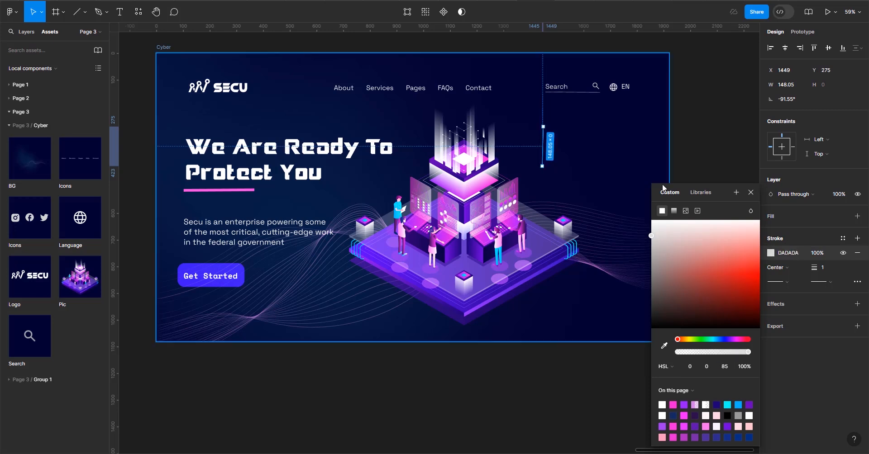
left_click(693, 145)
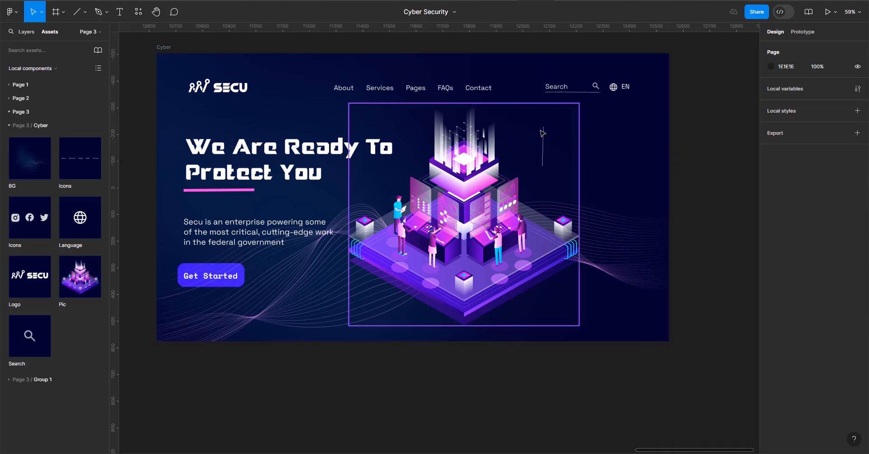
- Start a text at X 1472, Y 279 beside the vertical line and try to generate filler text with the Loremzer plugin, amount 25
key("t")
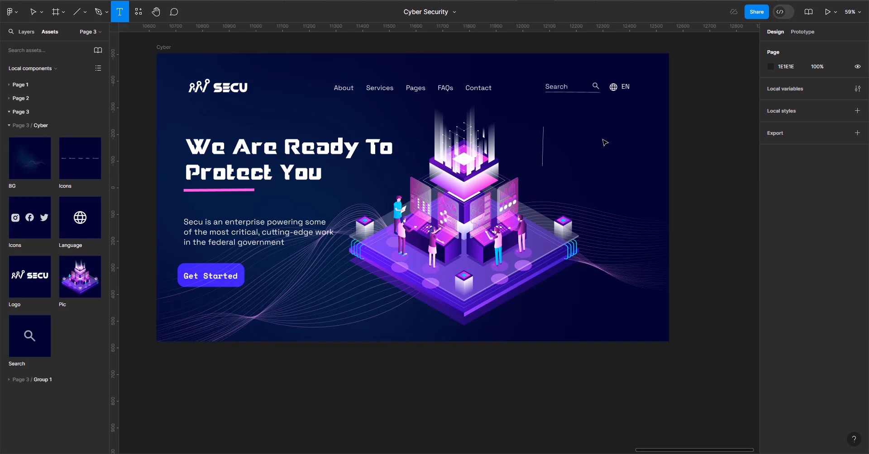
left_click(549, 128)
right_click(688, 115)
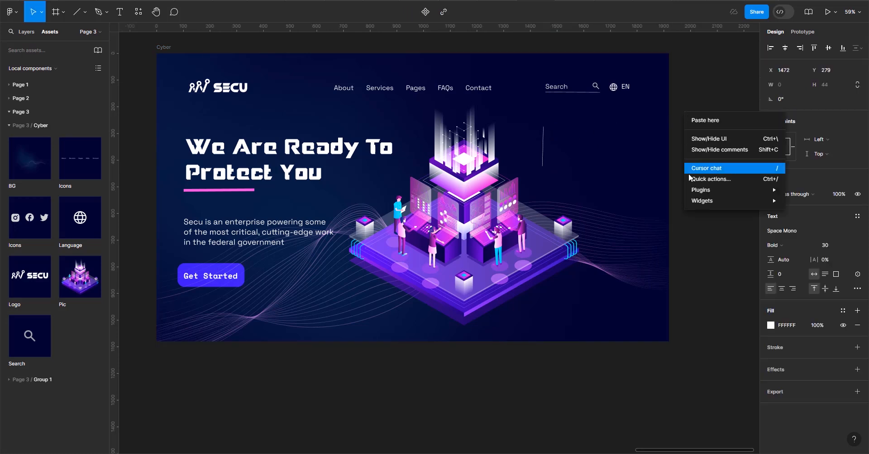
mouse_move(692, 195)
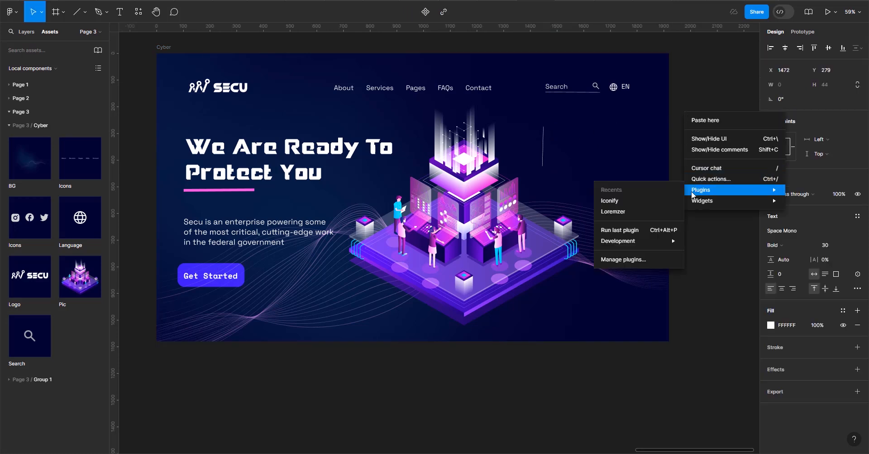
left_click(668, 213)
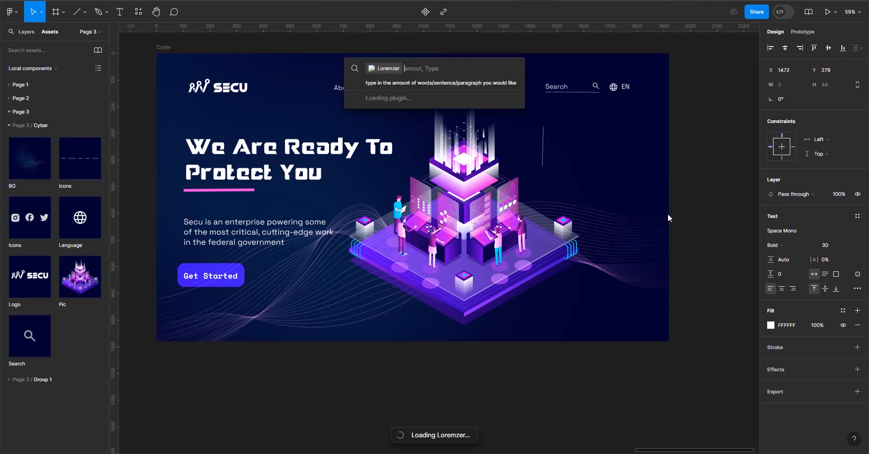
type("25")
key("Tab")
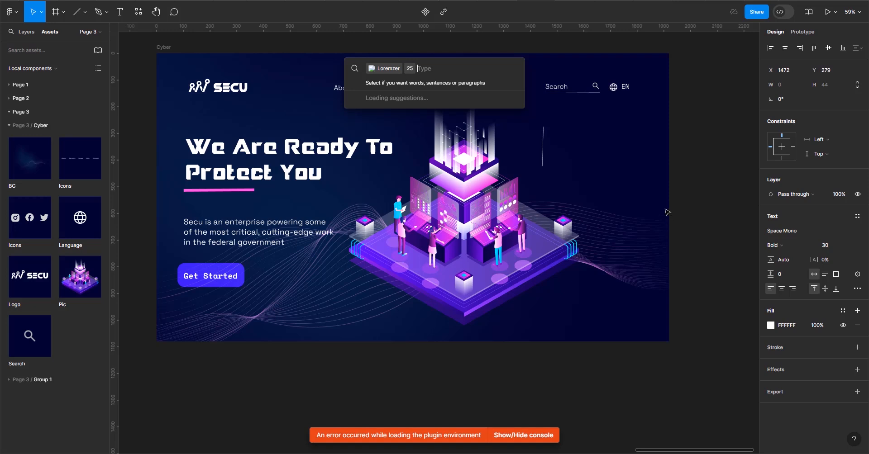
- Open the Windows network list and connect to the first secured Wi-Fi network
left_click(771, 453)
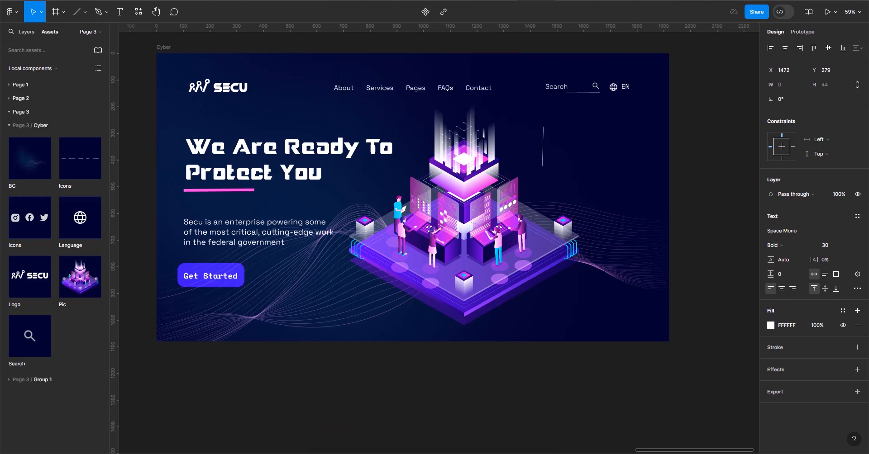
left_click(798, 242)
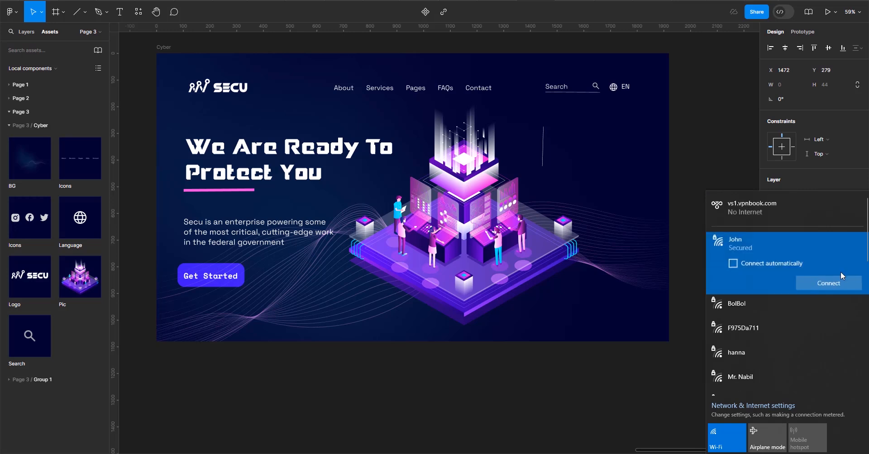
left_click(840, 285)
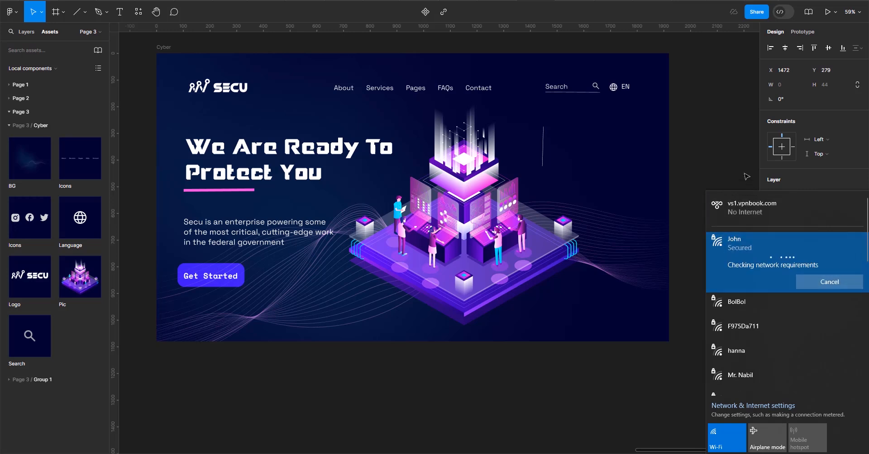
- Dismiss the network list and set the rotation of the line below the search field to -90°
left_click(729, 175)
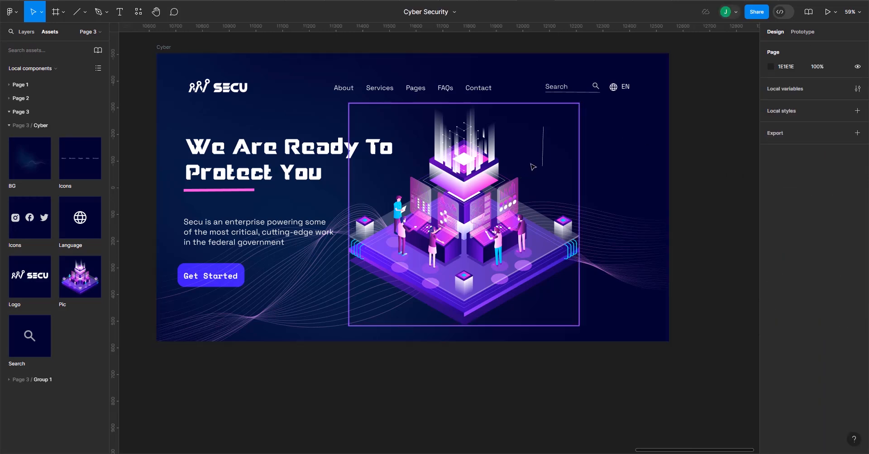
left_click(548, 158)
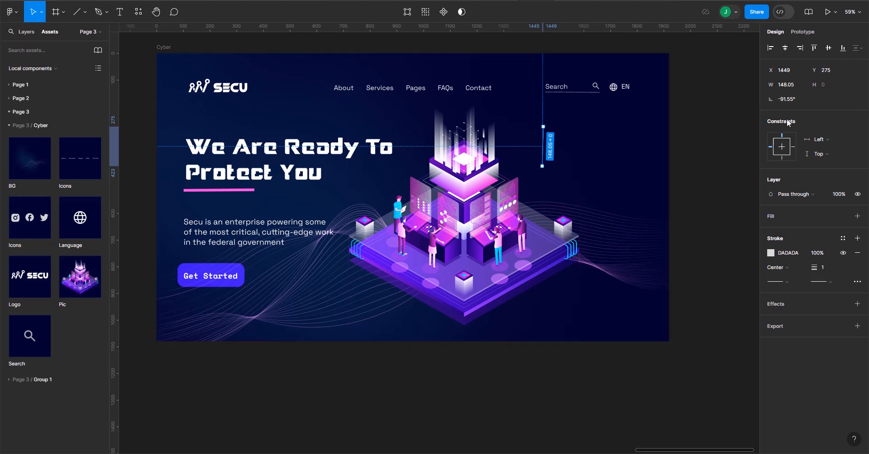
left_click(785, 100)
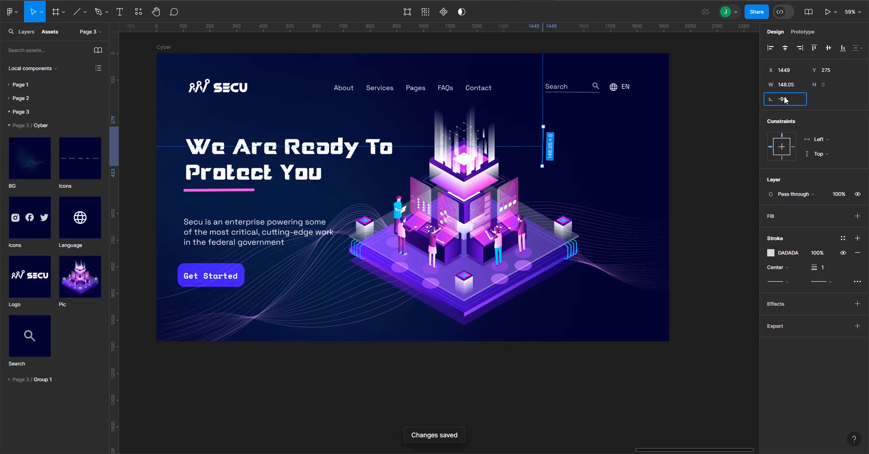
type("-90")
key("Return")
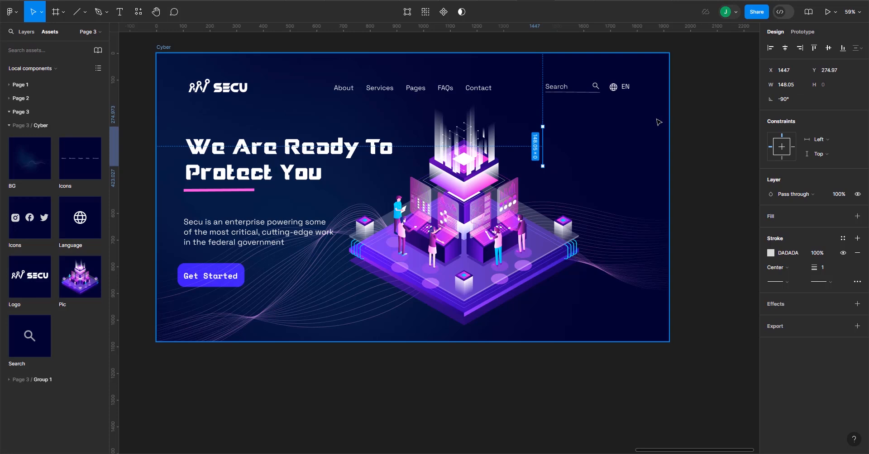
- Add a text at X 1481, Y 279 beside the vertical line and fill it with 25 words from the Loremzer plugin
key("t")
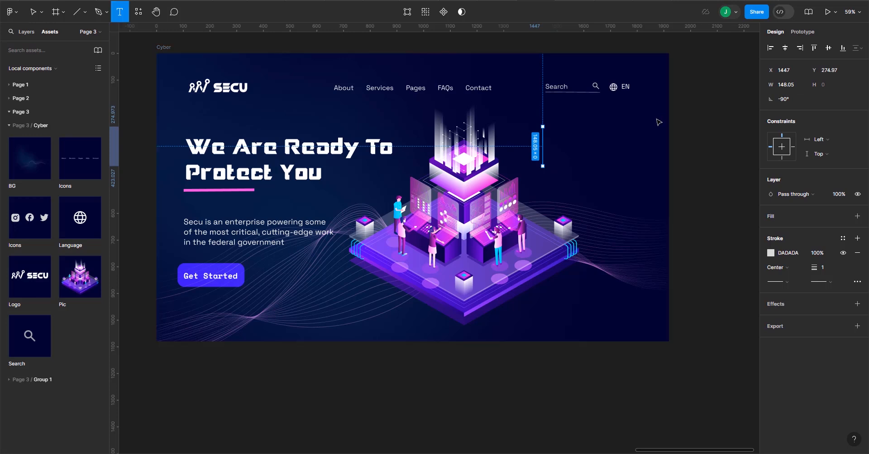
left_click(552, 128)
right_click(702, 114)
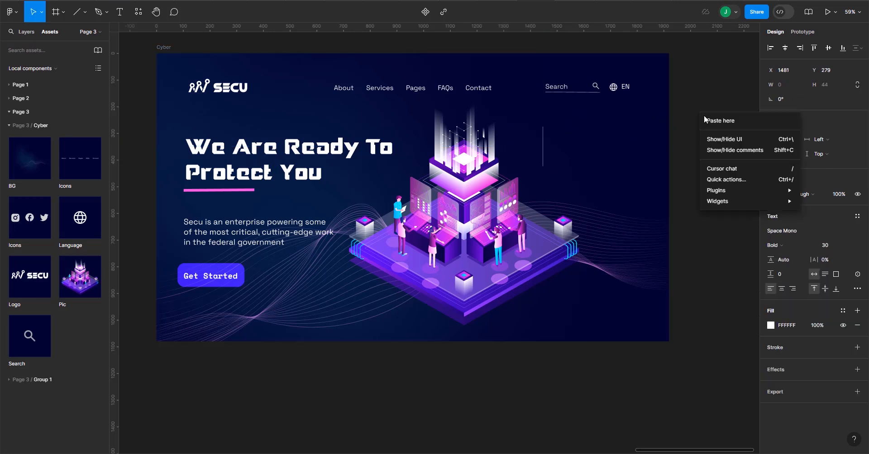
mouse_move(723, 195)
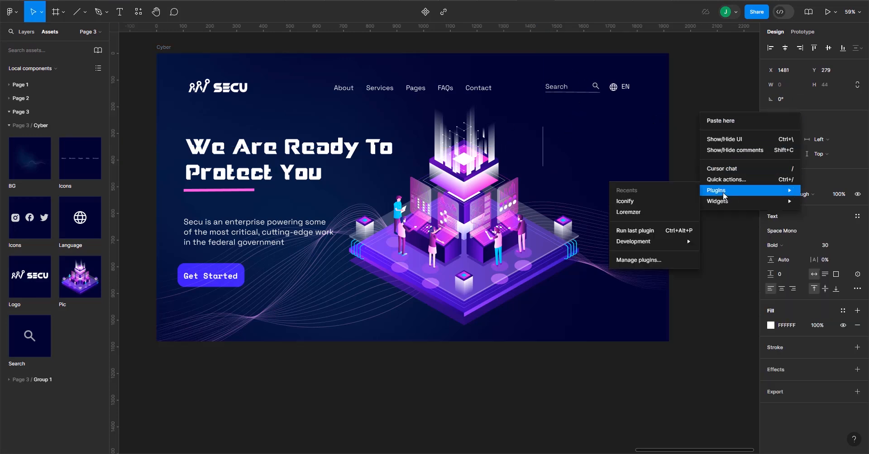
left_click(686, 212)
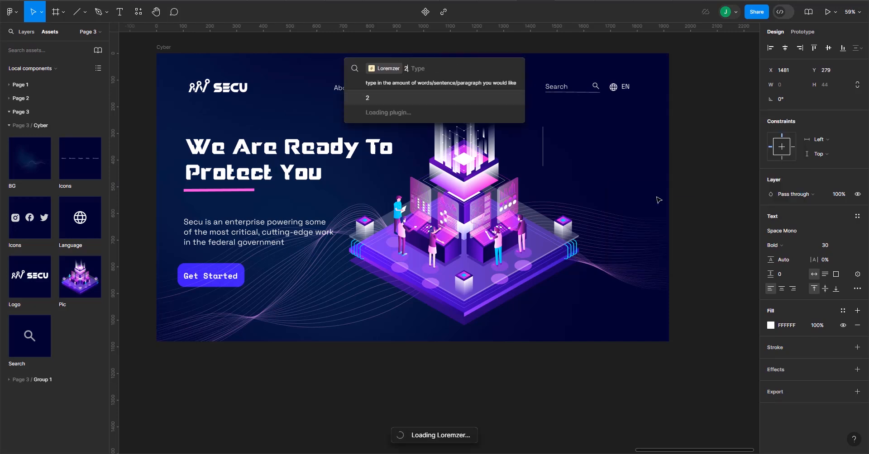
type("25")
key("Return")
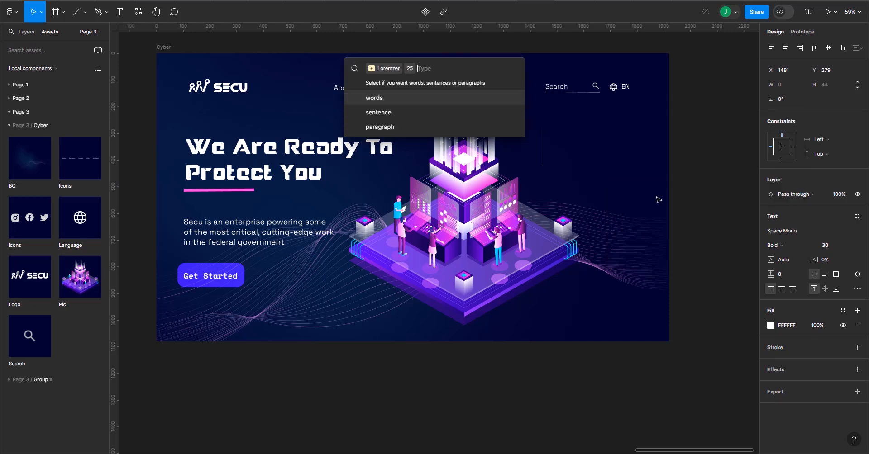
key("Return")
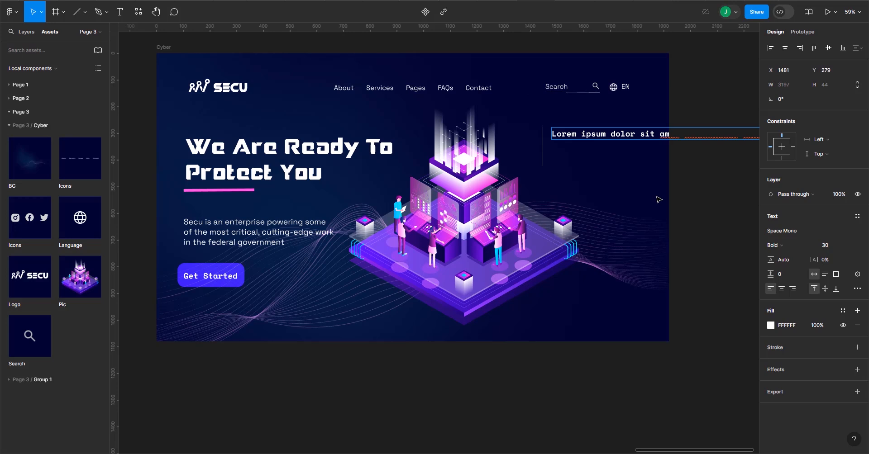
- Set the filler text's font to Space Grotesk Regular at size 25
left_click(794, 230)
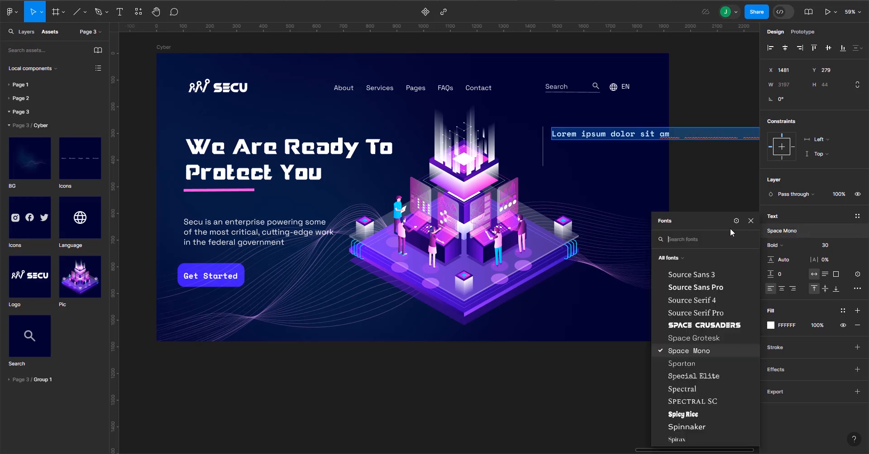
left_click(702, 339)
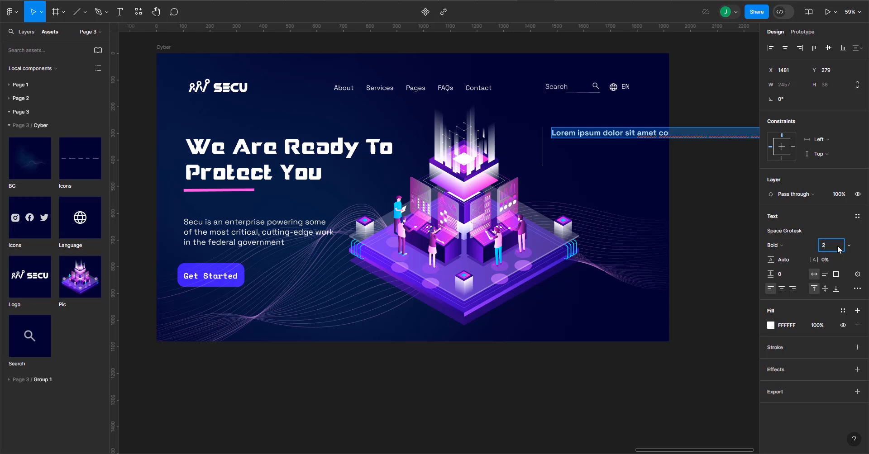
type("25")
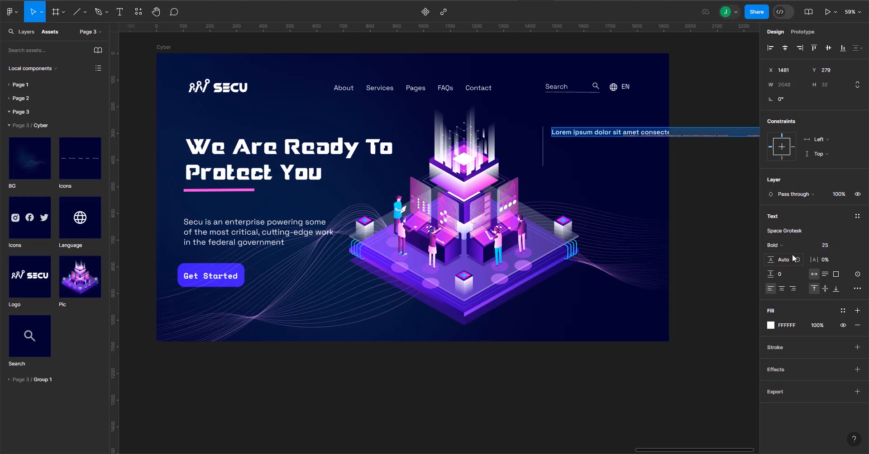
left_click(791, 246)
left_click(788, 223)
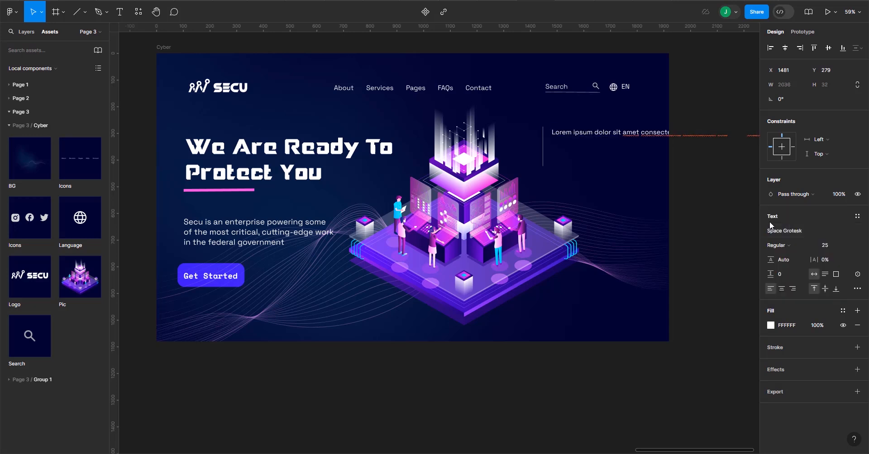
- Narrow the filler text box to about 307 px wide so its text wraps inside the Cyber frame
scroll(734, 219, "down", 3)
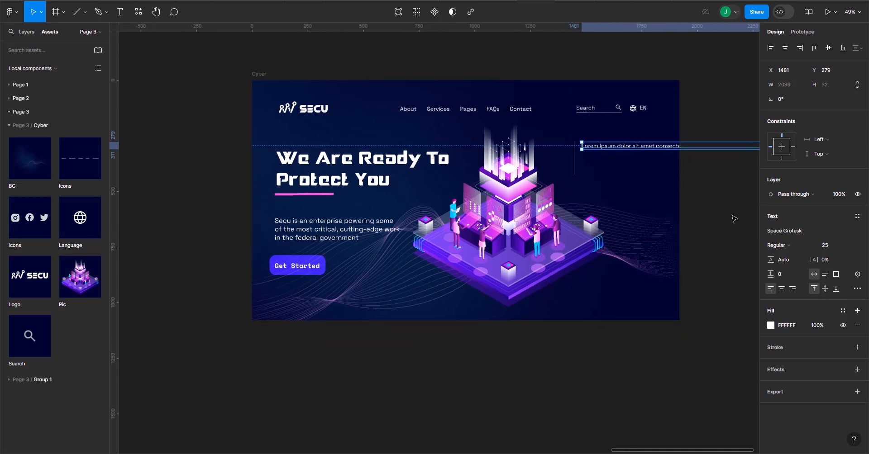
scroll(734, 218, "right", 3)
scroll(733, 217, "right", 5)
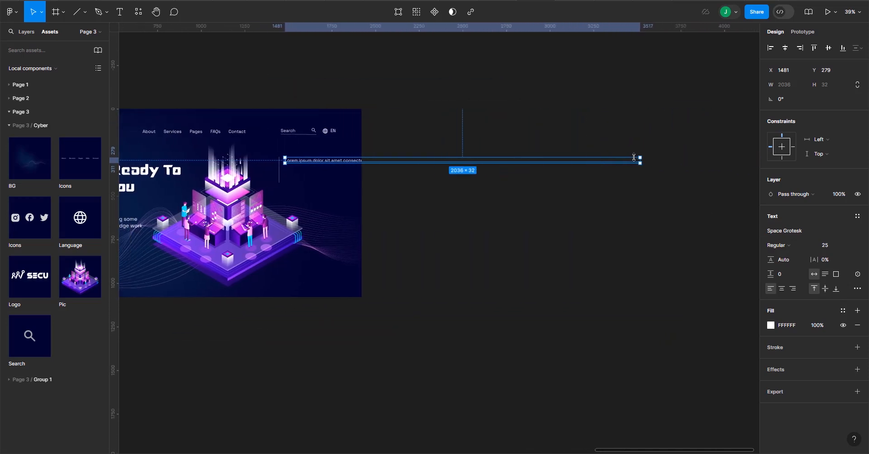
left_click_drag(639, 160, 338, 183)
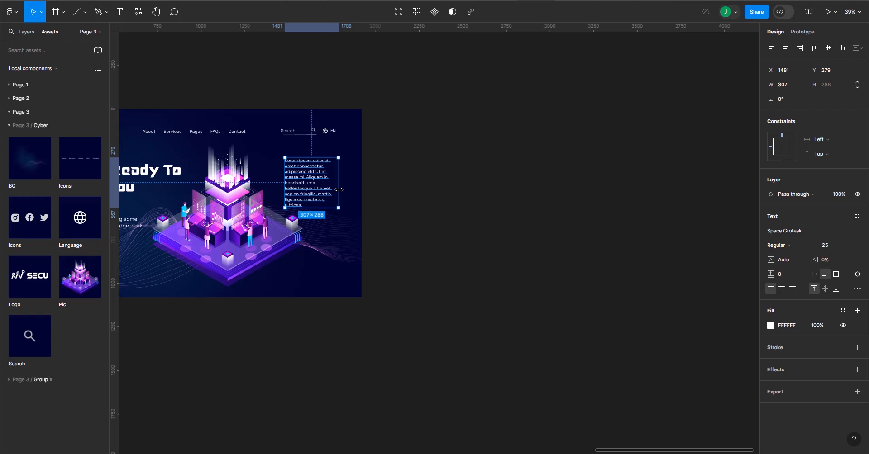
- Shorten the filler text by deleting everything after "massa mi."
scroll(339, 185, "up", 5)
scroll(339, 189, "up", 3)
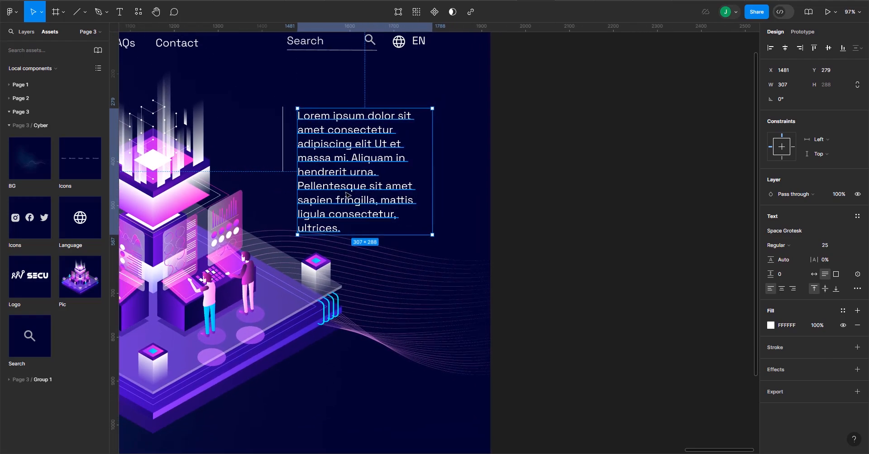
double_click(346, 195)
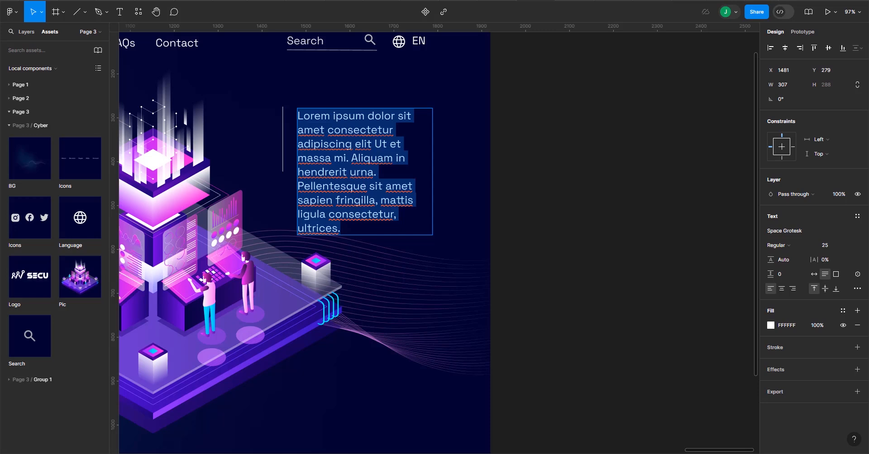
left_click_drag(342, 229, 351, 158)
key("BackSpace")
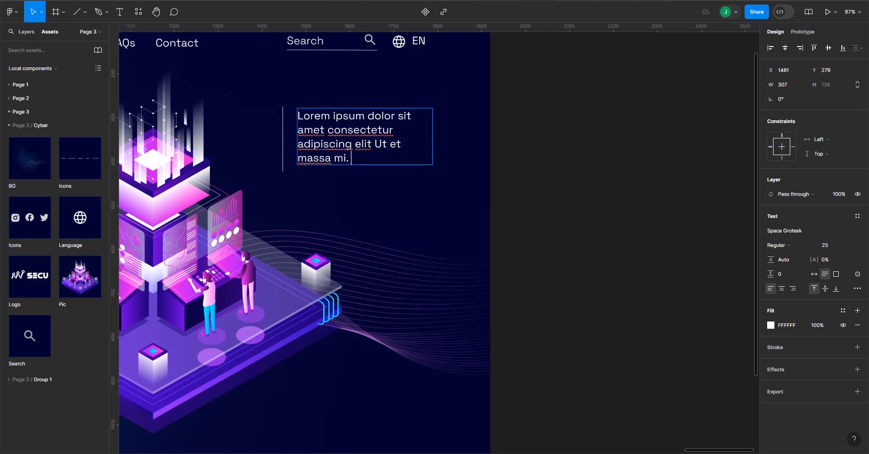
- Change the fill of the whole filler text to the grey ACACAC and deselect it
key("ctrl+a")
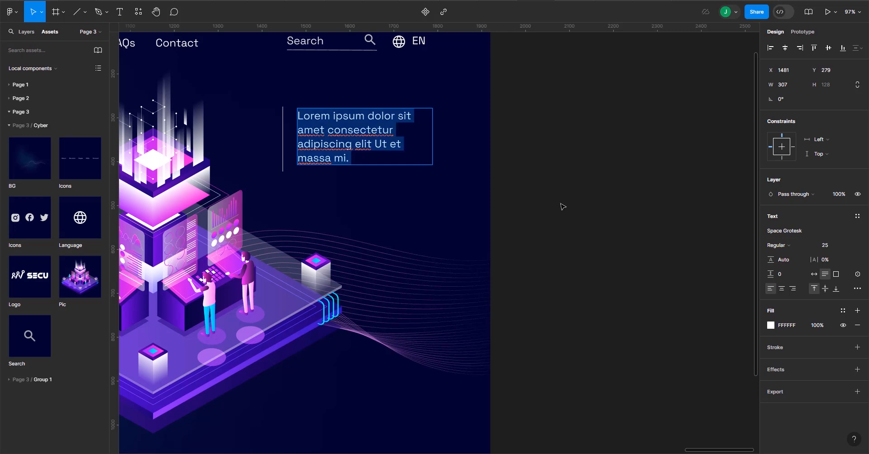
left_click(770, 326)
left_click_drag(658, 235, 614, 257)
left_click(542, 218)
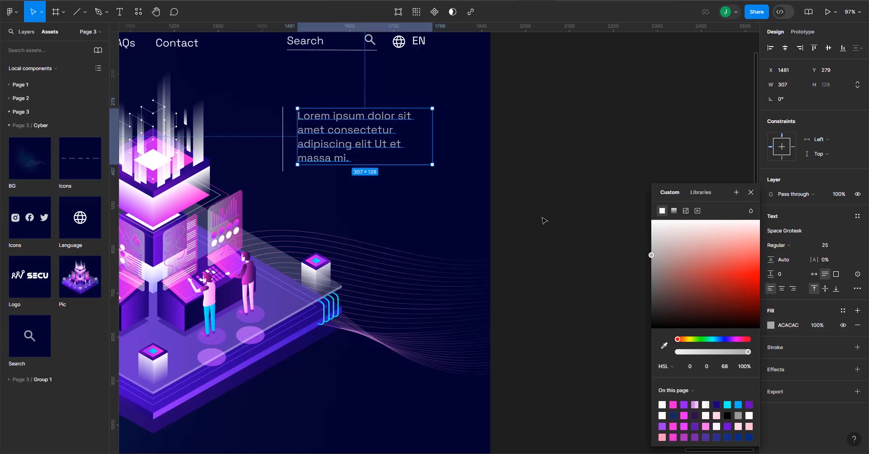
left_click(542, 218)
- Place the social media Icons component in the lower-right area of the Cyber frame, beside the base of the illustration
key("shift+1")
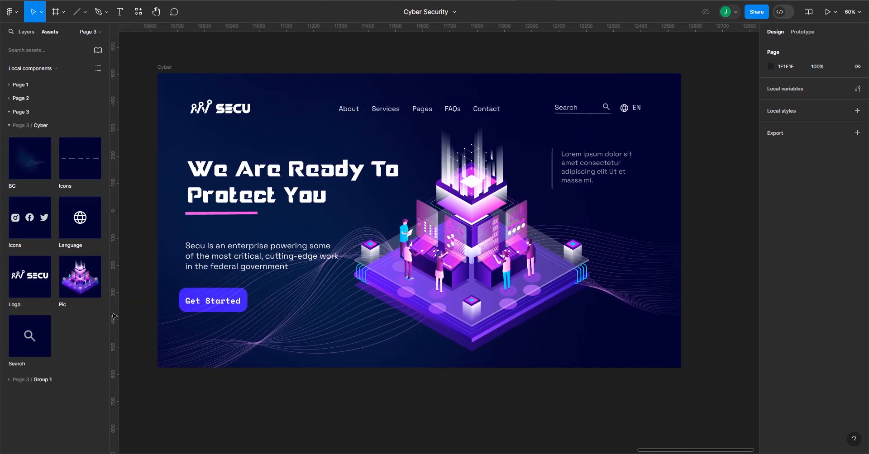
left_click_drag(22, 221, 572, 346)
- Change the filler text's fill to a lighter grey and deselect it
left_click(600, 158)
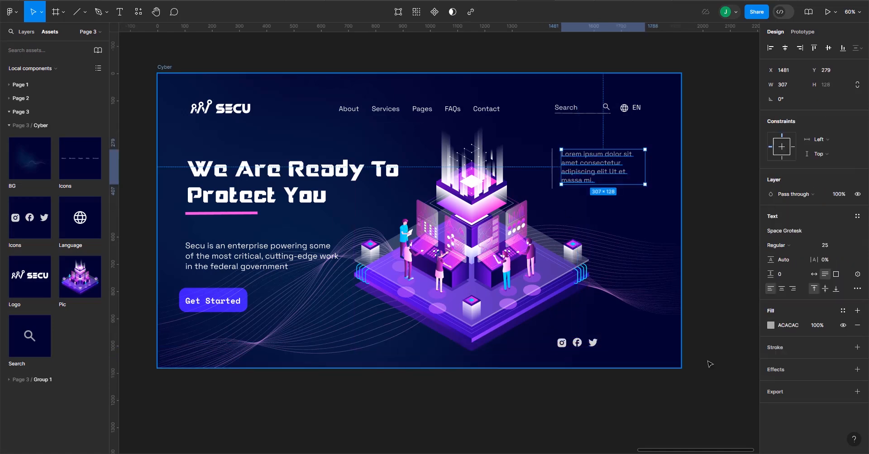
left_click(771, 325)
left_click_drag(653, 242, 648, 234)
left_click(701, 139)
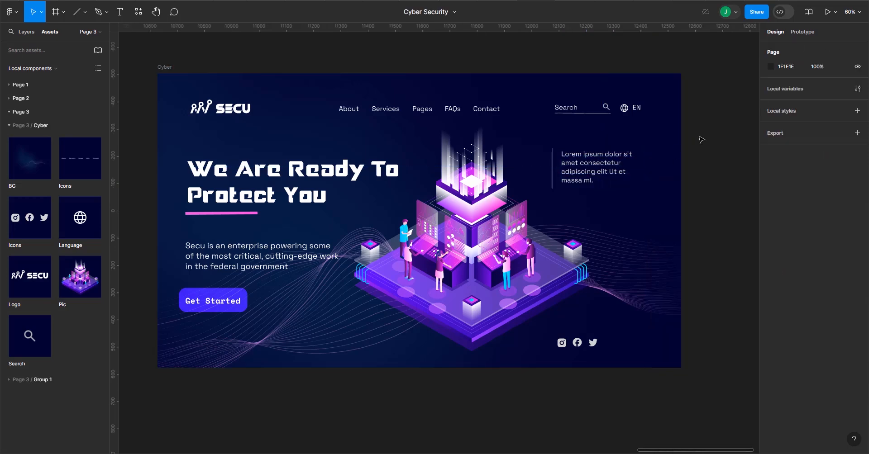
scroll(701, 141, "up", 1)
scroll(701, 141, "down", 1)
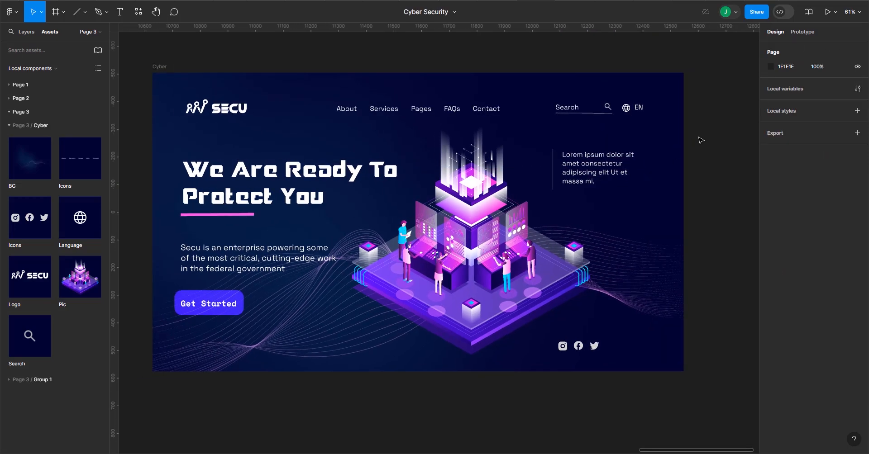
scroll(700, 140, "left", 1)
scroll(701, 140, "right", 1)
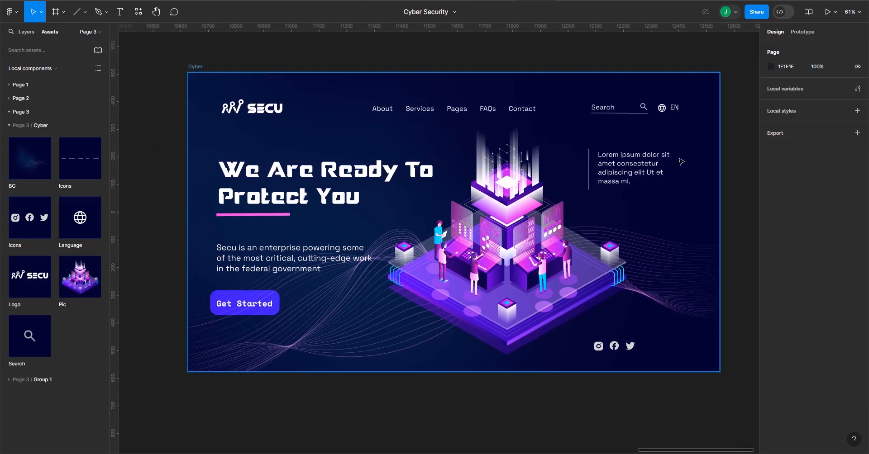